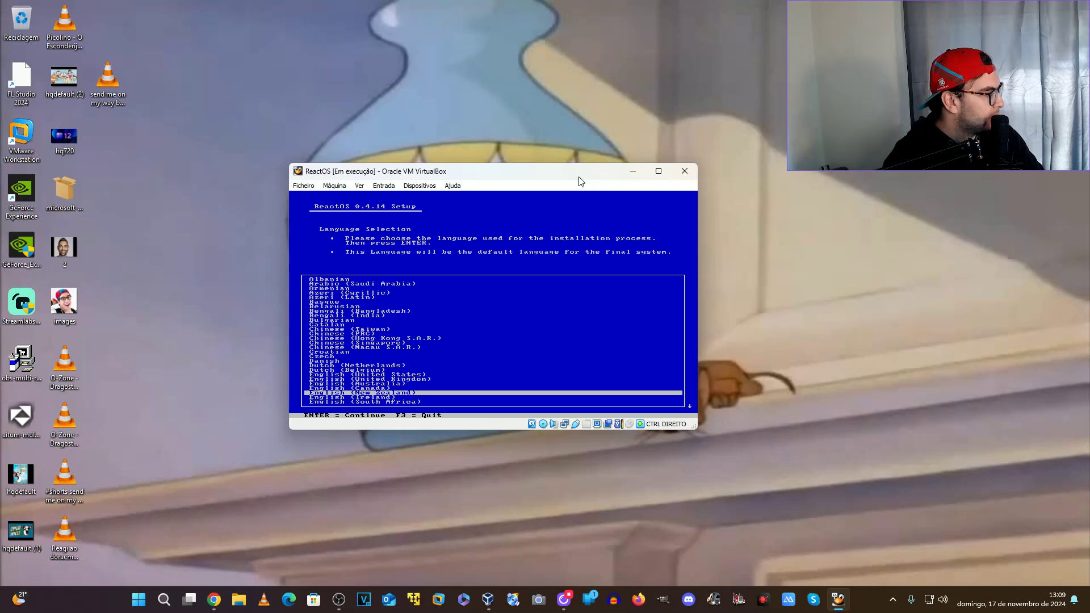
# Choose Portuguese (Portugal) as the language for the ReactOS 0.4.14 installation
pyautogui.press('p')
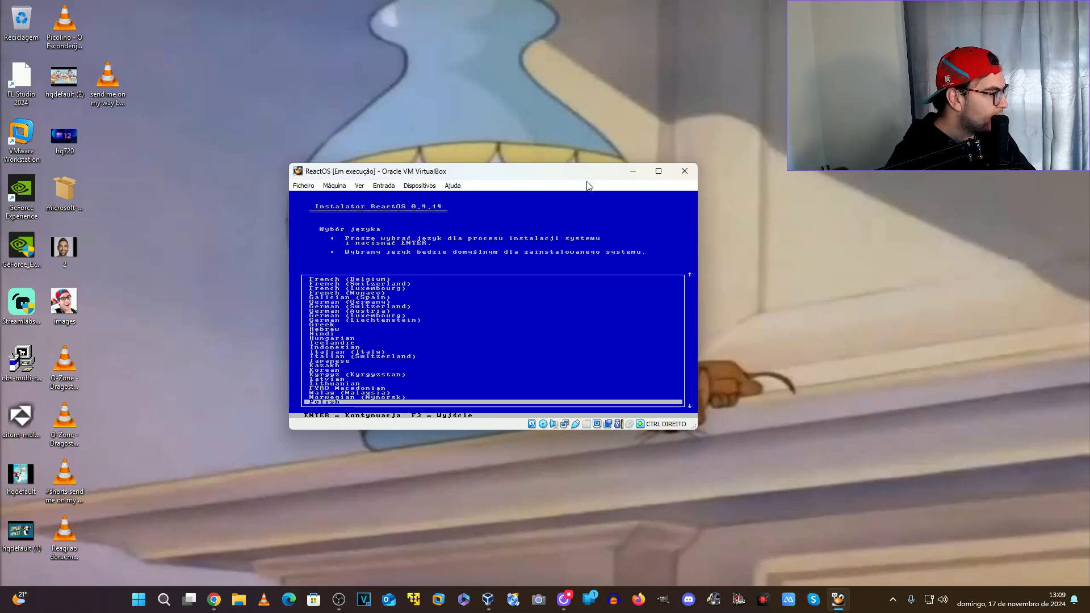
pyautogui.press('Down')
pyautogui.press('Return')
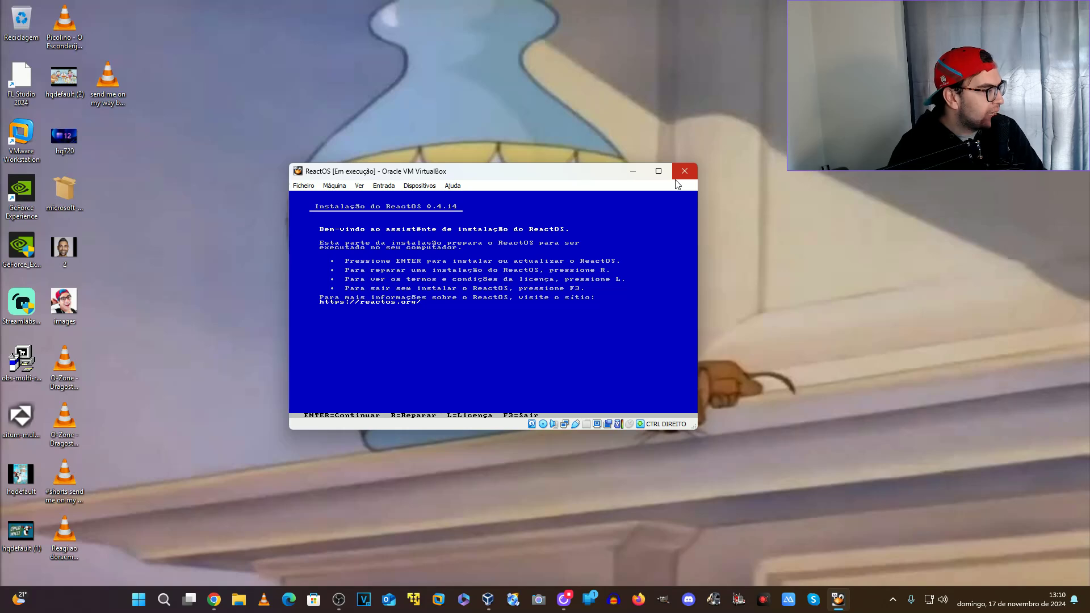
# Proceed with a new installation past the version status notice and accept the listed device configuration
pyautogui.press('Return')
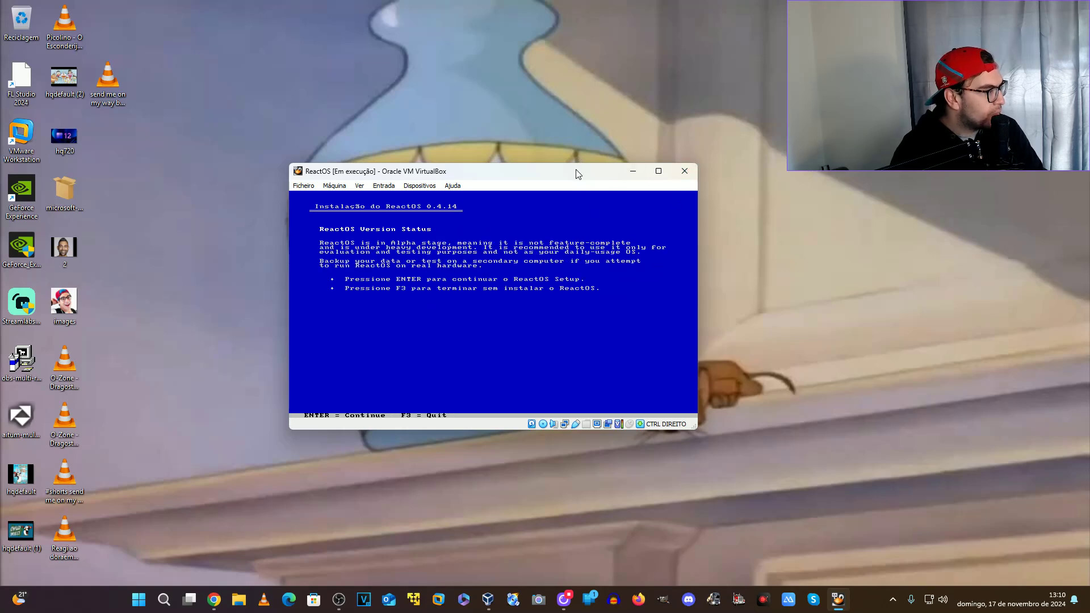
pyautogui.press('Return')
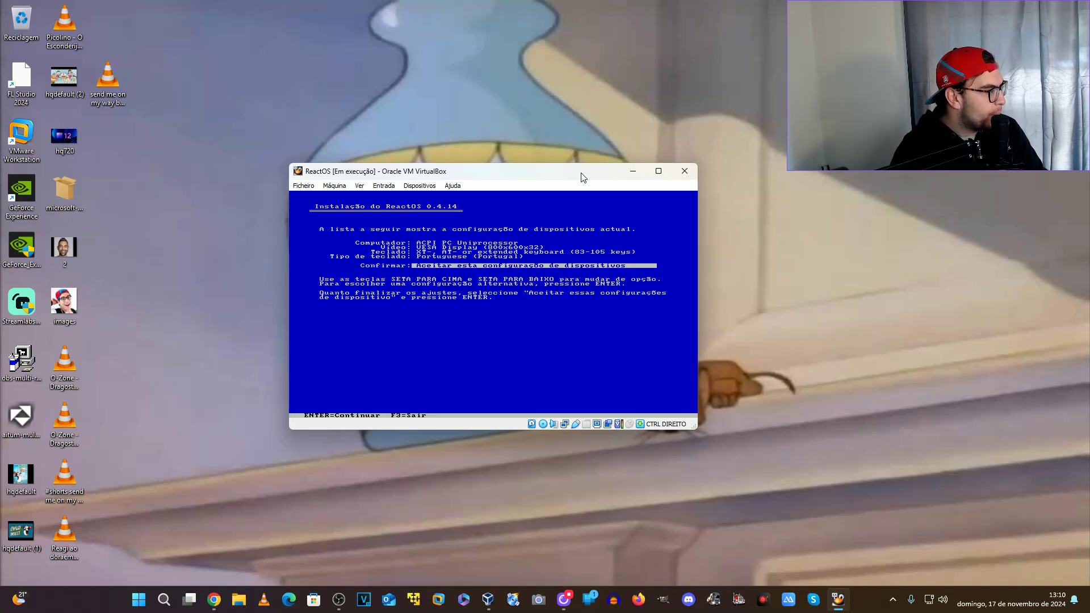
pyautogui.press('Return')
# Format a new partition on the 19 GB disk with quick BTRFS and keep \ReactOS as the installation directory
pyautogui.press('Return')
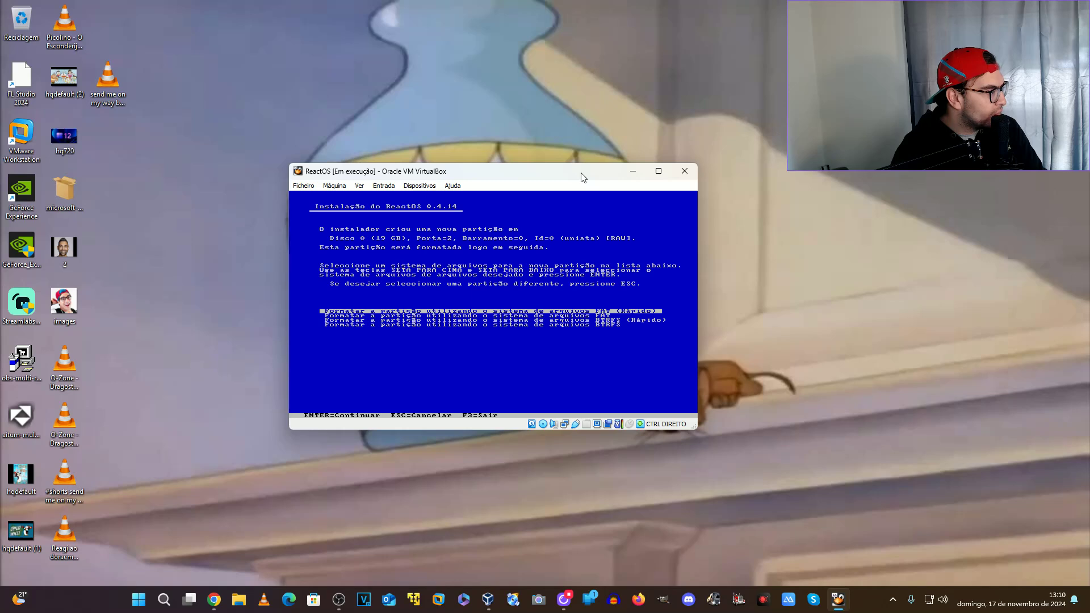
pyautogui.press('Down')
pyautogui.press('Down')
pyautogui.press('Return')
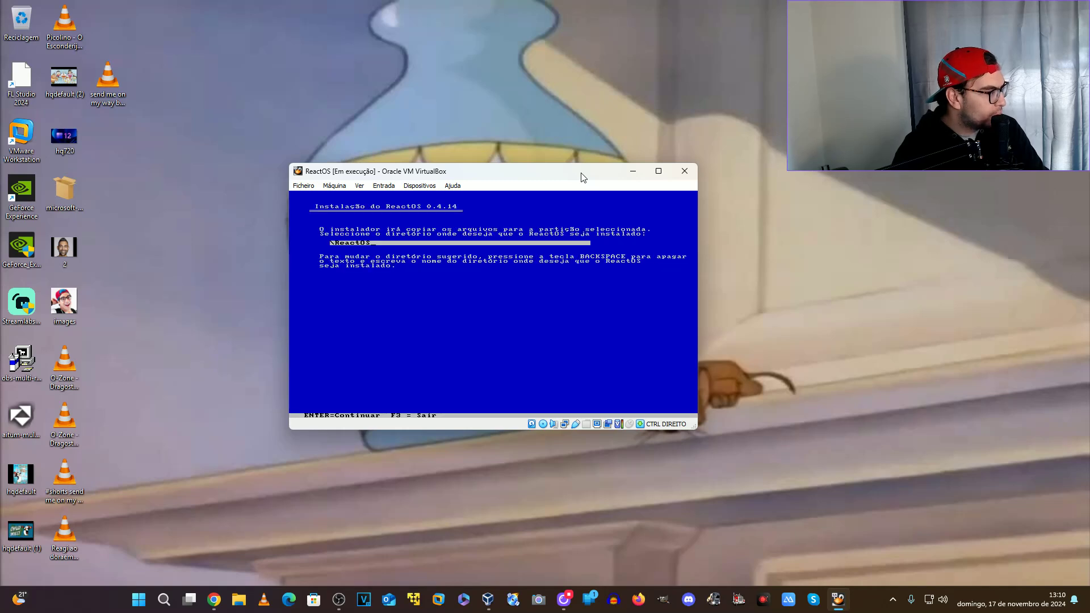
pyautogui.press('Return')
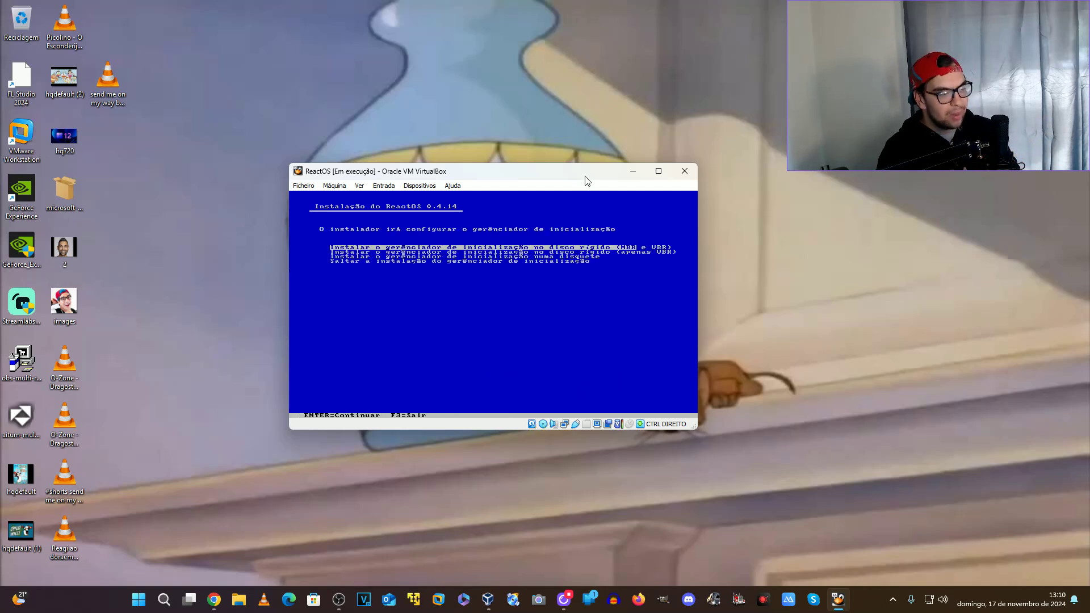
# Install the boot loader on the hard disk (MBR and VBR) and restart into the standard ReactOS entry
pyautogui.press('Return')
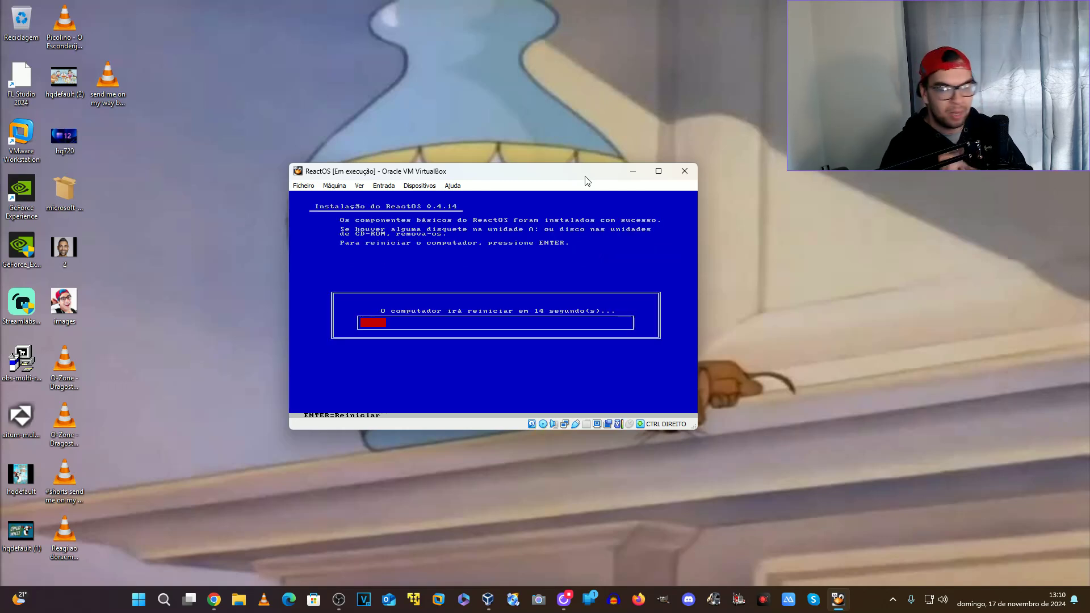
pyautogui.press('Return')
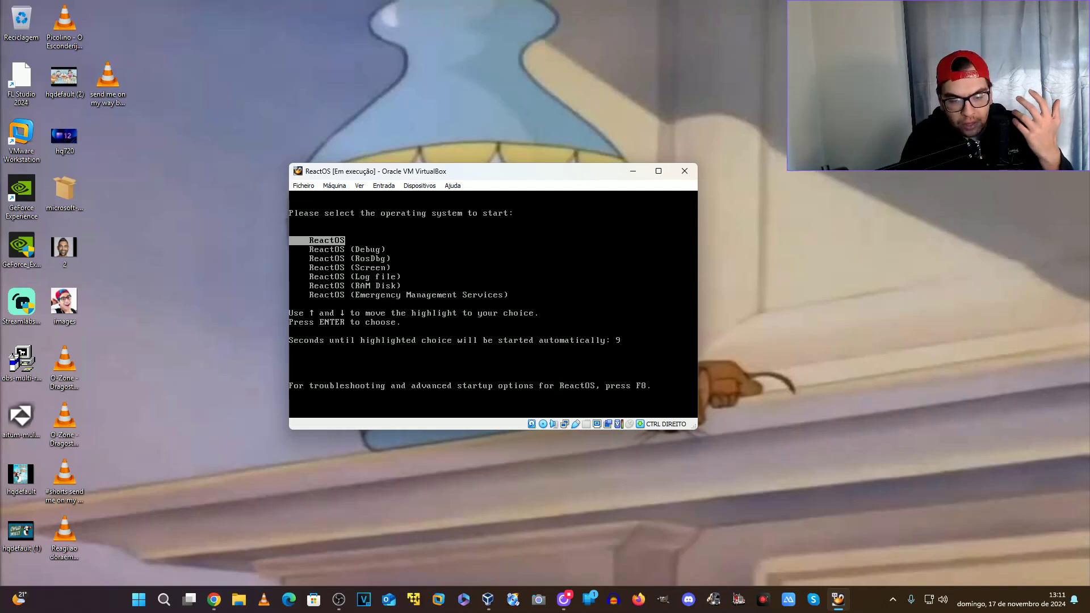
pyautogui.press('Return')
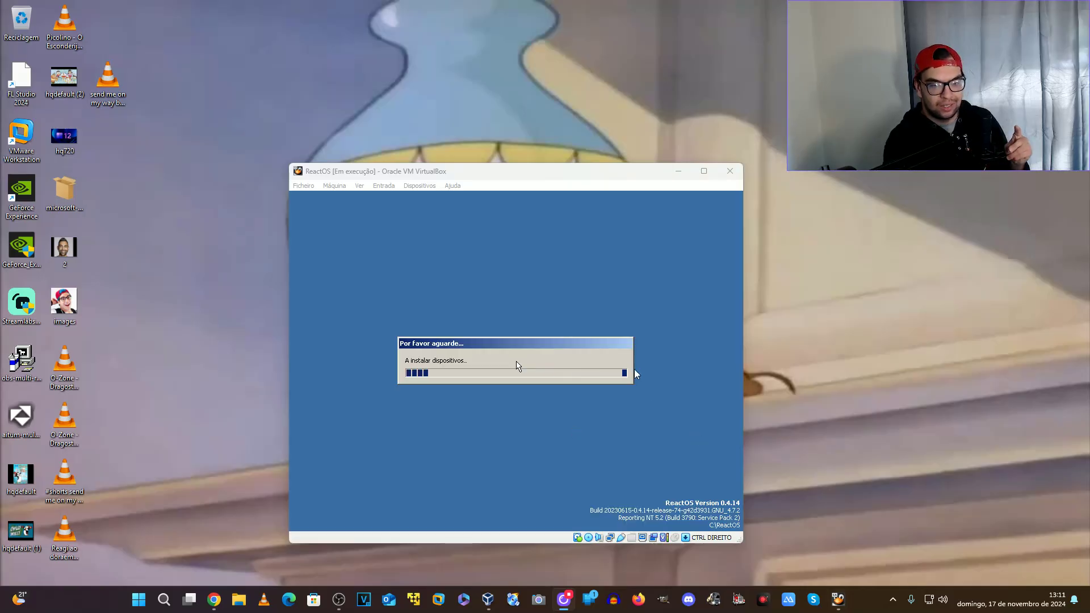
# Let the virtual machine capture the mouse and continue past the ReactOS setup wizard's welcome page
pyautogui.moveTo(427, 184); pyautogui.dragTo(341, 133)
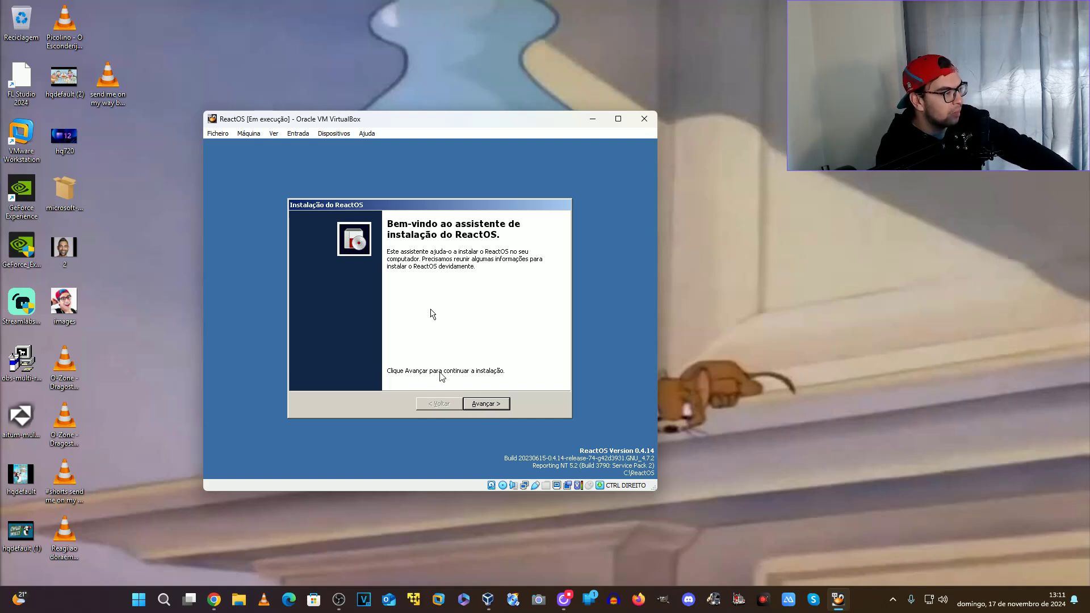
pyautogui.click(488, 409)
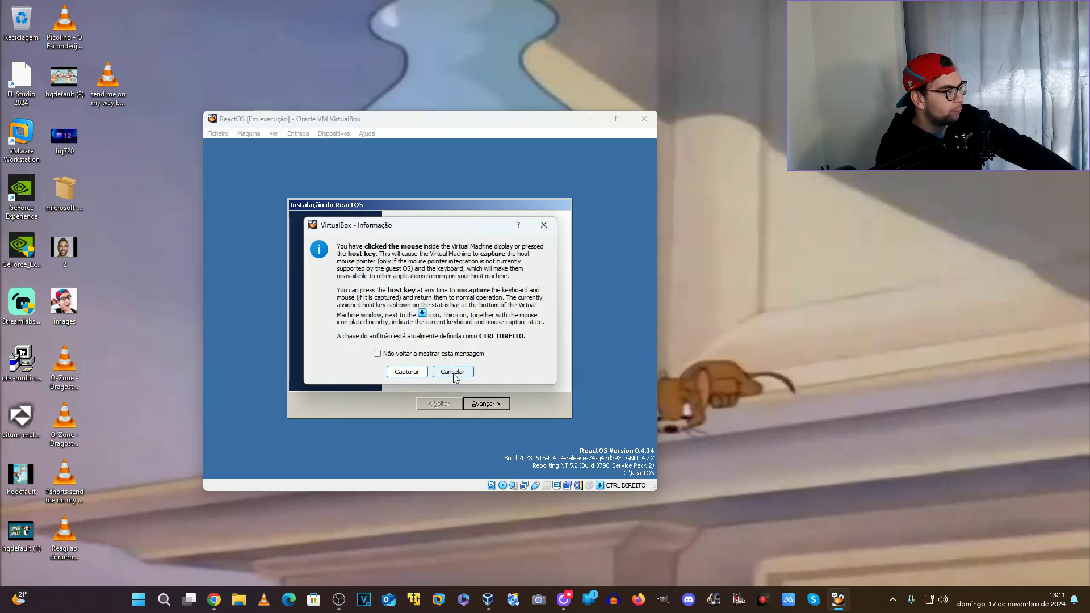
pyautogui.click(452, 372)
pyautogui.click(462, 318)
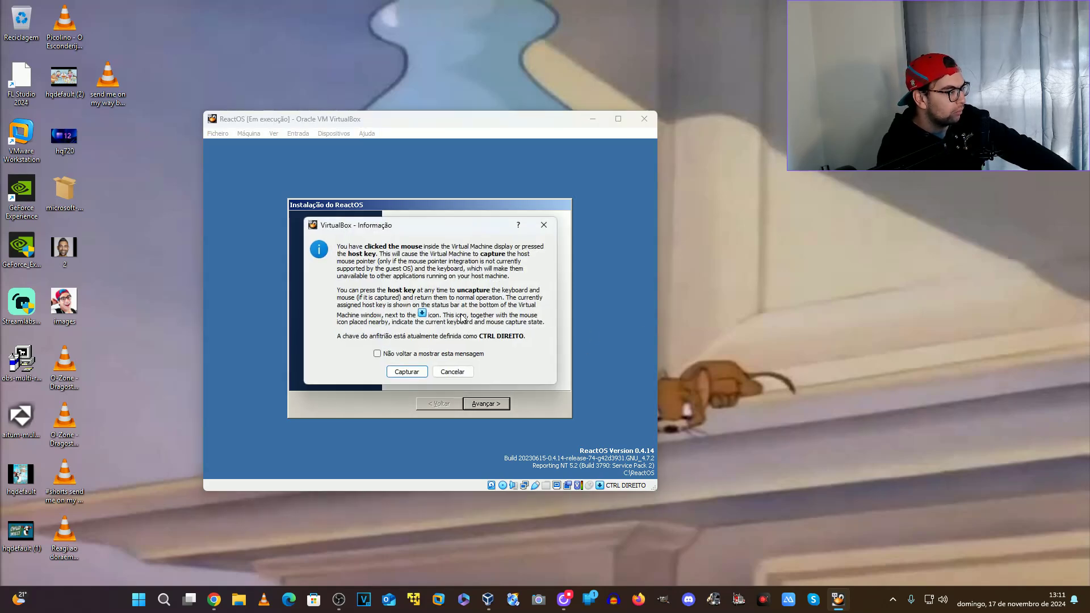
pyautogui.click(407, 372)
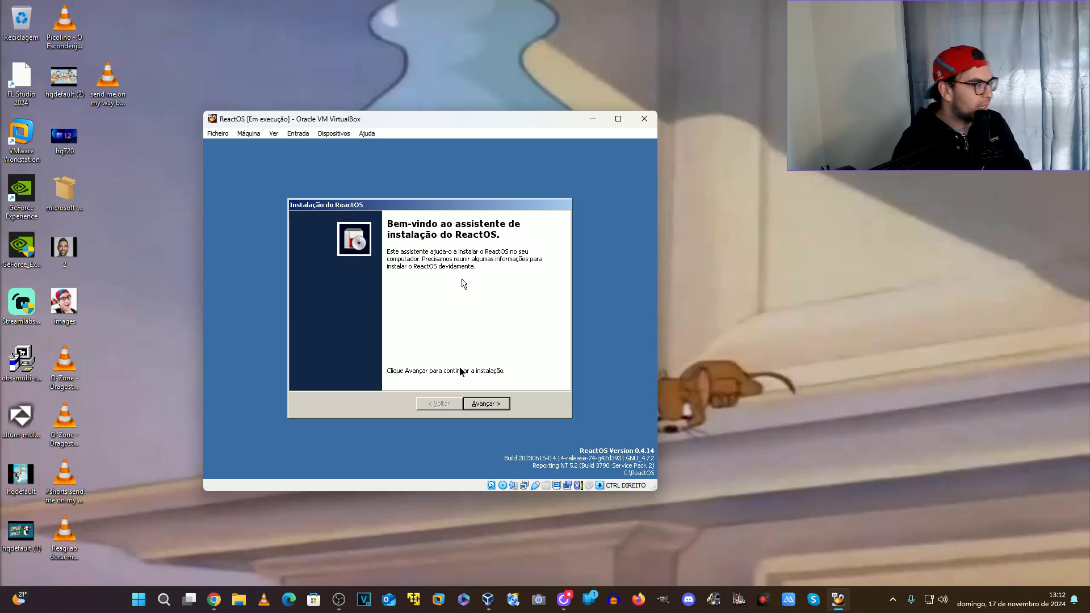
pyautogui.click(412, 372)
pyautogui.click(407, 373)
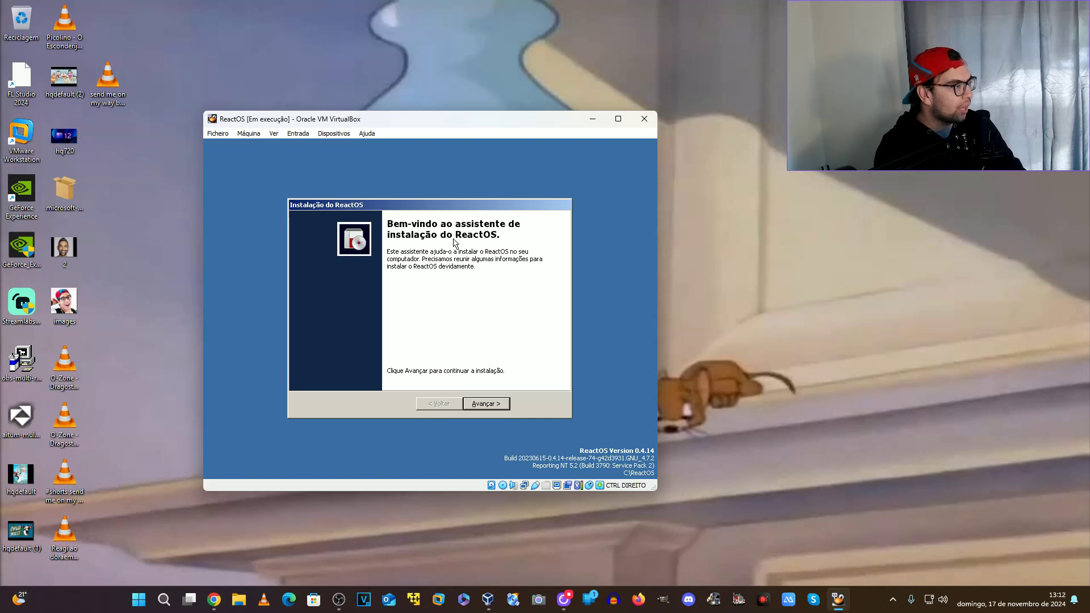
pyautogui.click(479, 404)
# Look through the acknowledged open source projects and the GNU General Public License text to its end
pyautogui.scroll(-2, 427, 289)
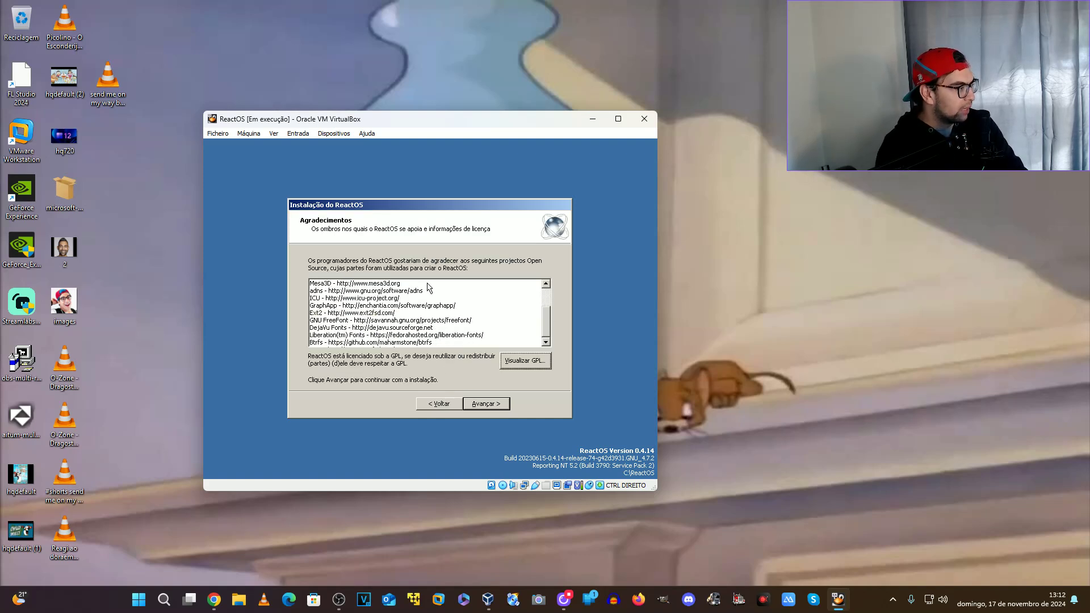
pyautogui.scroll(2, 457, 312)
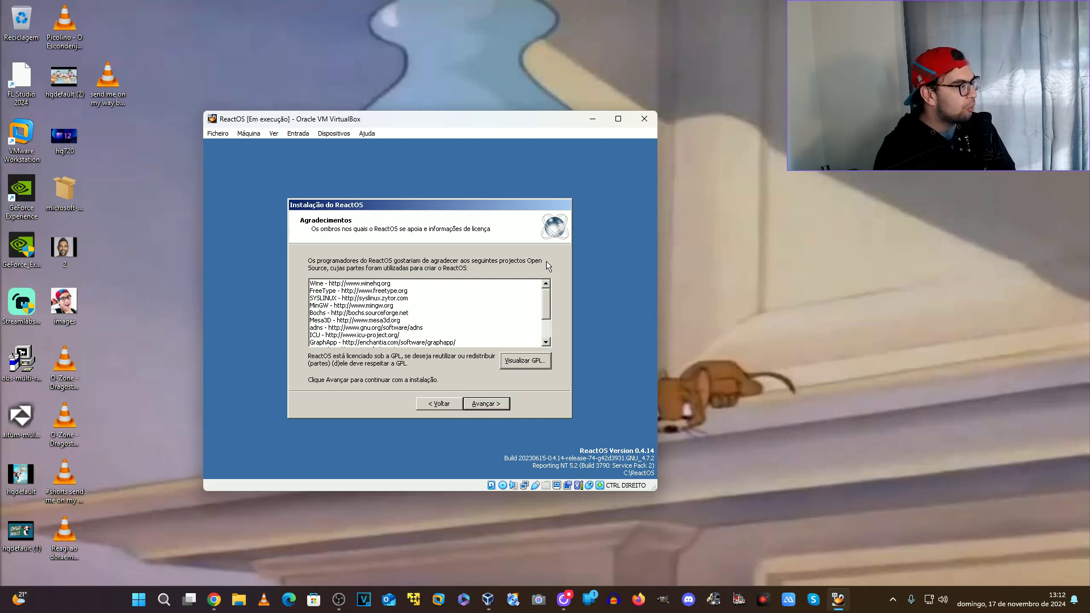
pyautogui.scroll(-2, 384, 310)
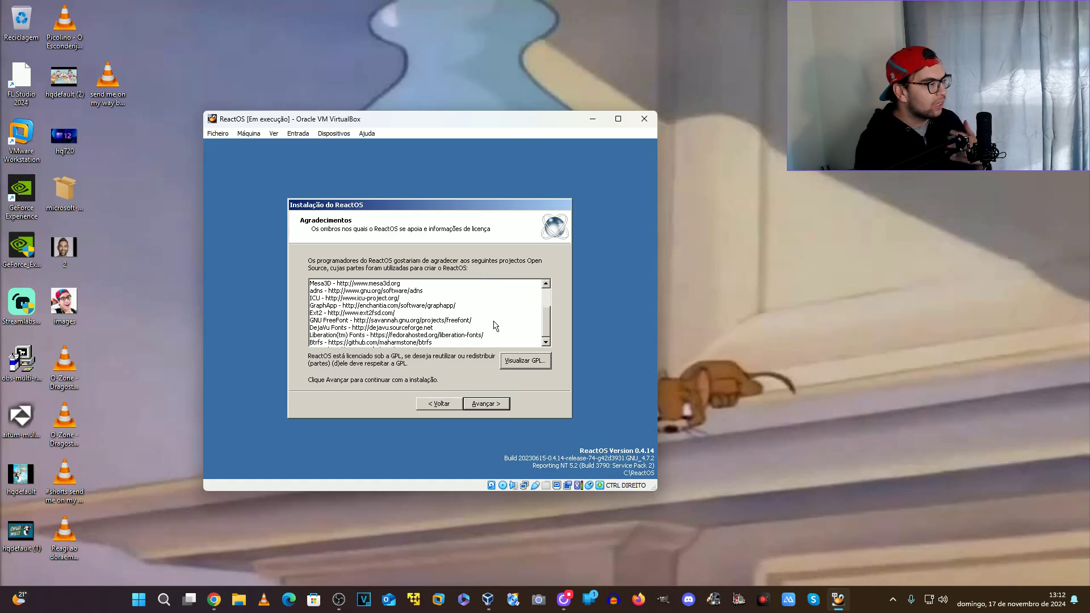
pyautogui.click(521, 364)
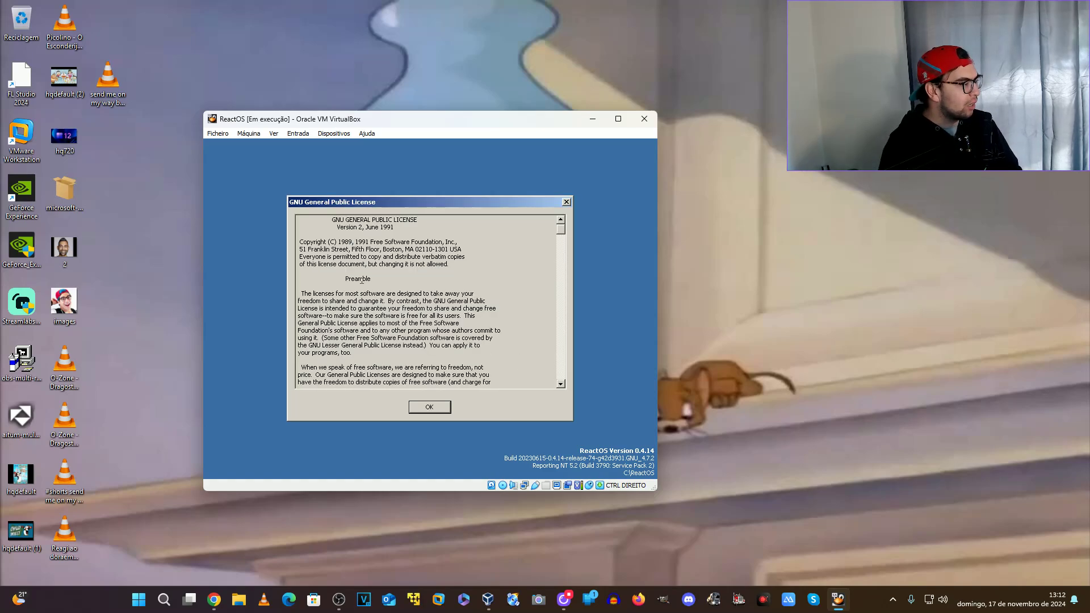
pyautogui.moveTo(560, 229); pyautogui.dragTo(560, 384)
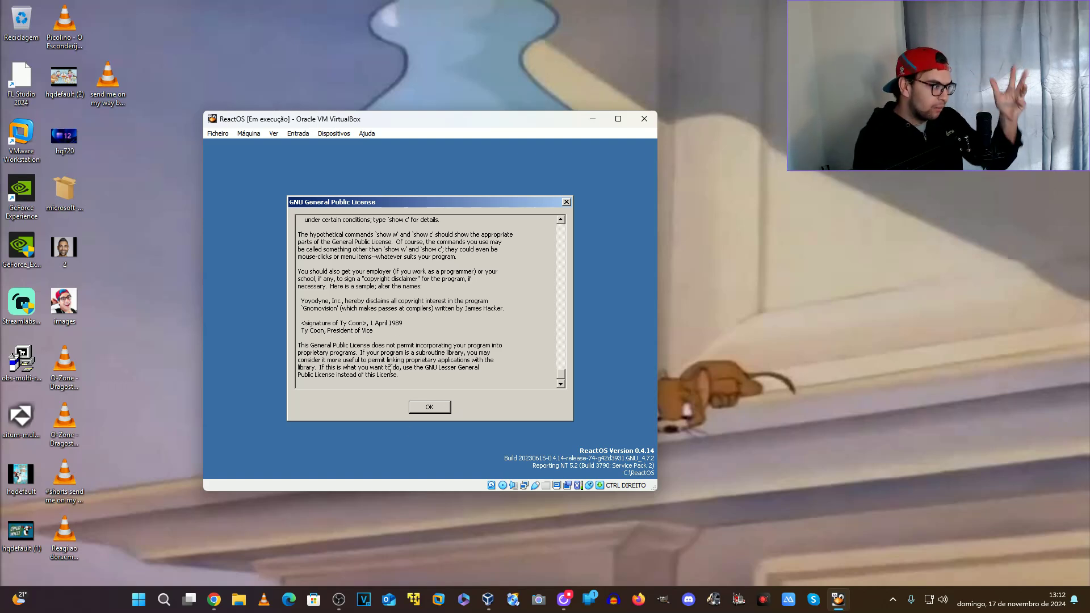
pyautogui.click(430, 409)
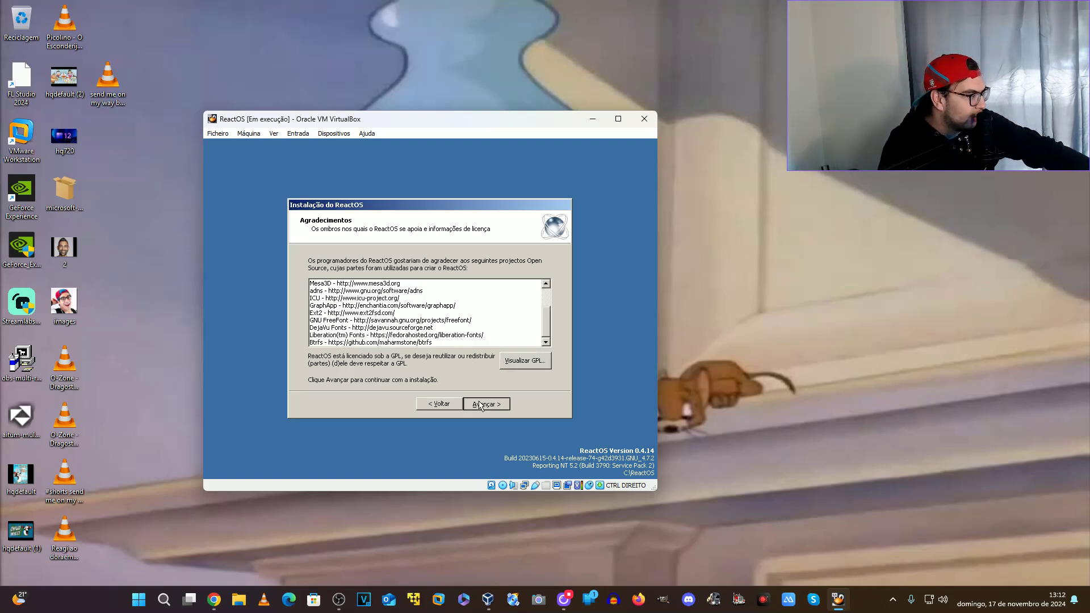
# Compare the Server and Workstation product options and continue with ReactOS Workstation
pyautogui.click(478, 404)
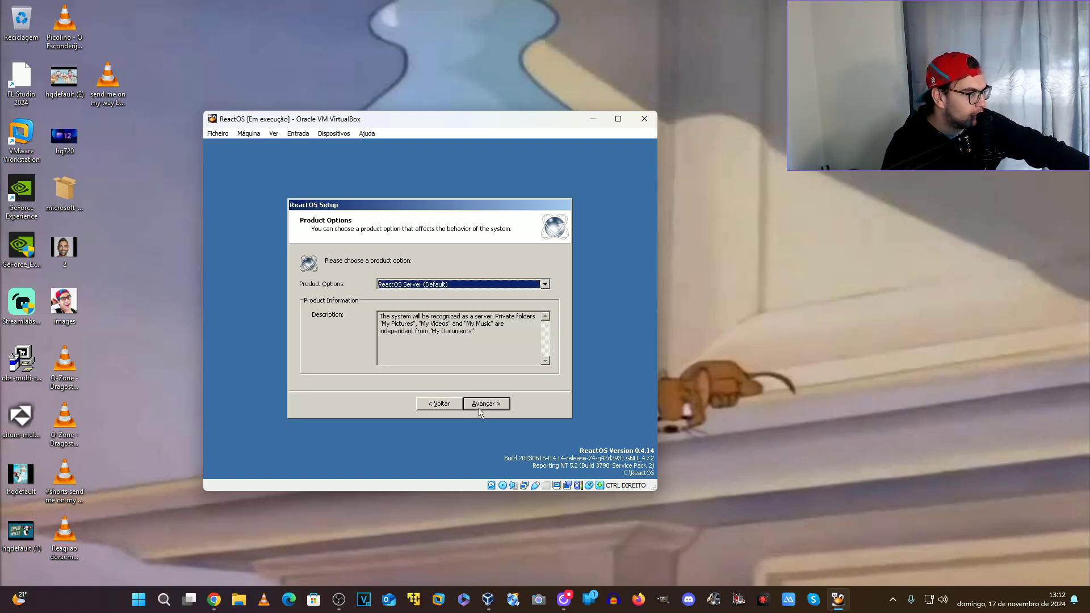
pyautogui.click(411, 285)
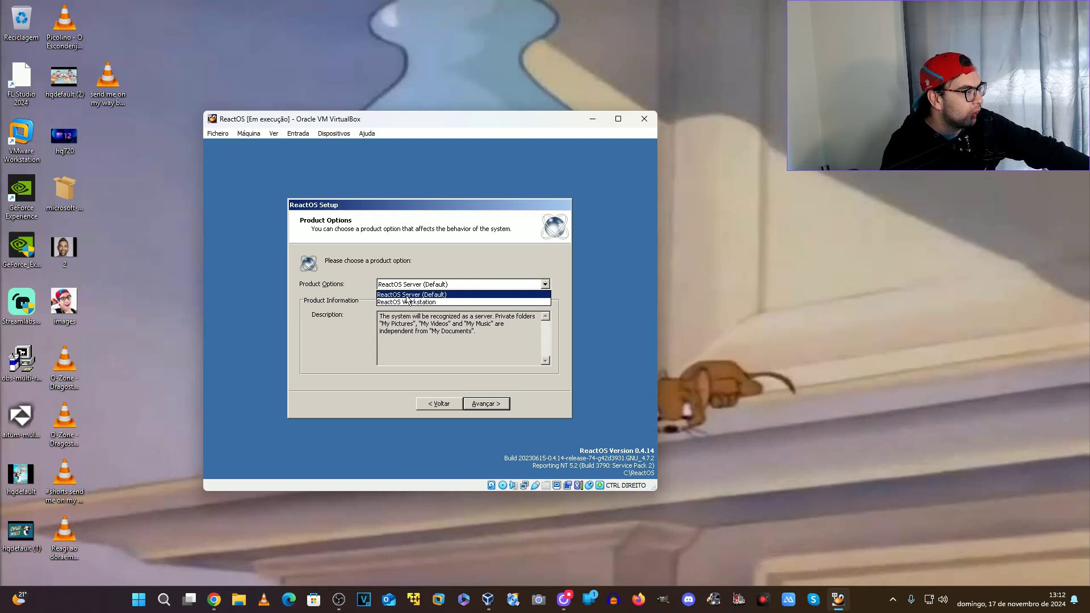
pyautogui.click(406, 302)
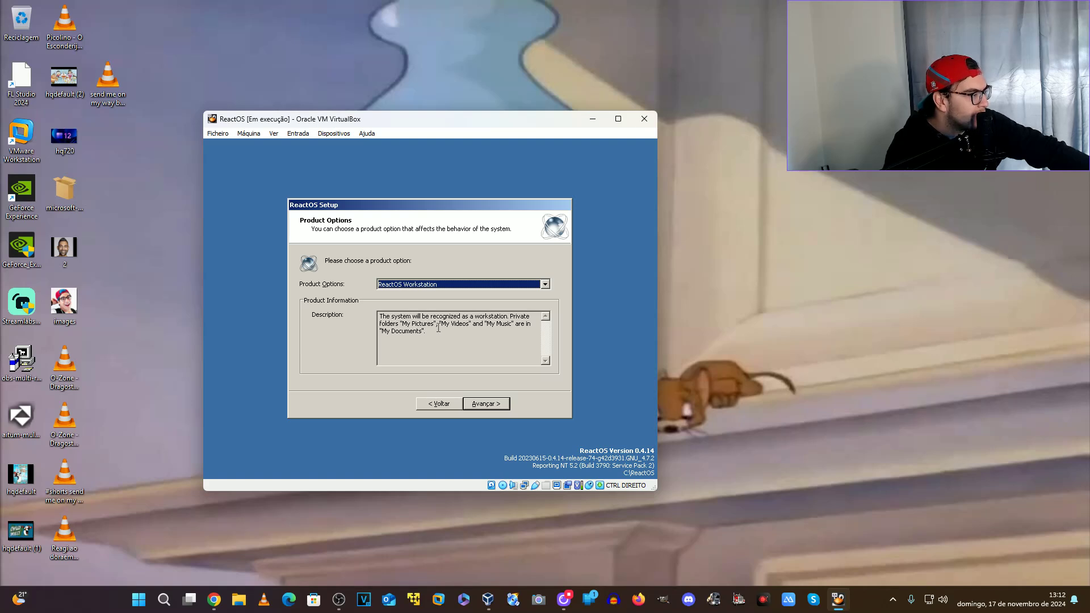
pyautogui.click(444, 285)
pyautogui.click(433, 296)
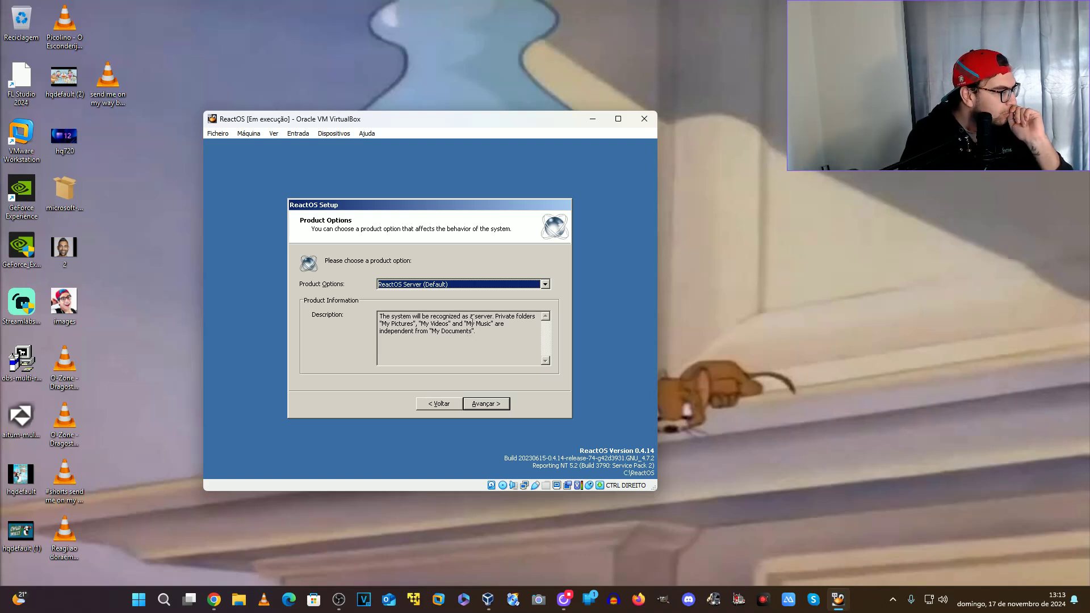
pyautogui.click(462, 285)
pyautogui.click(446, 302)
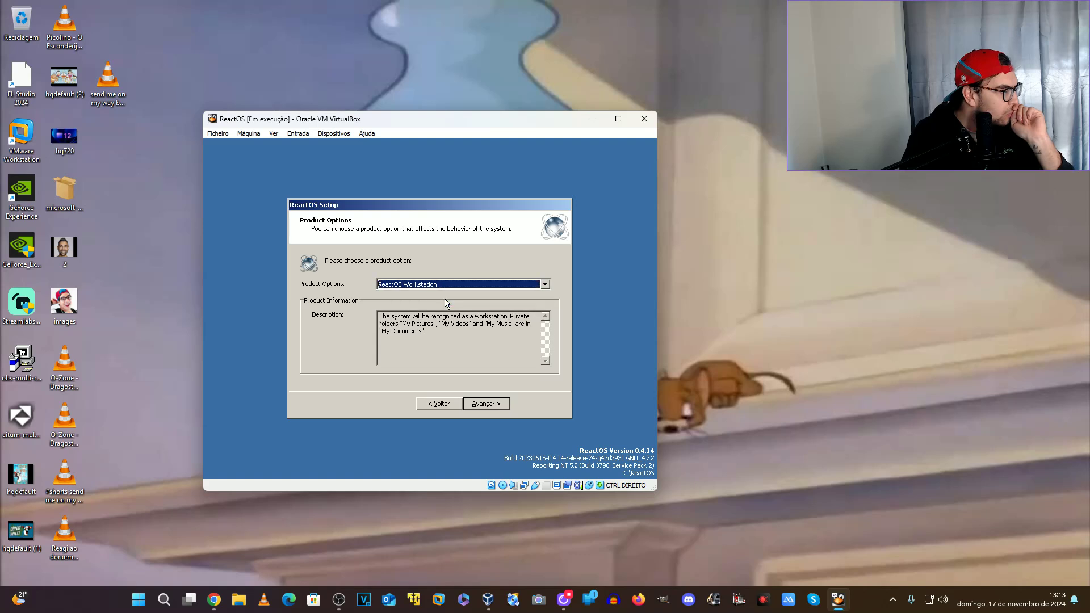
pyautogui.click(484, 404)
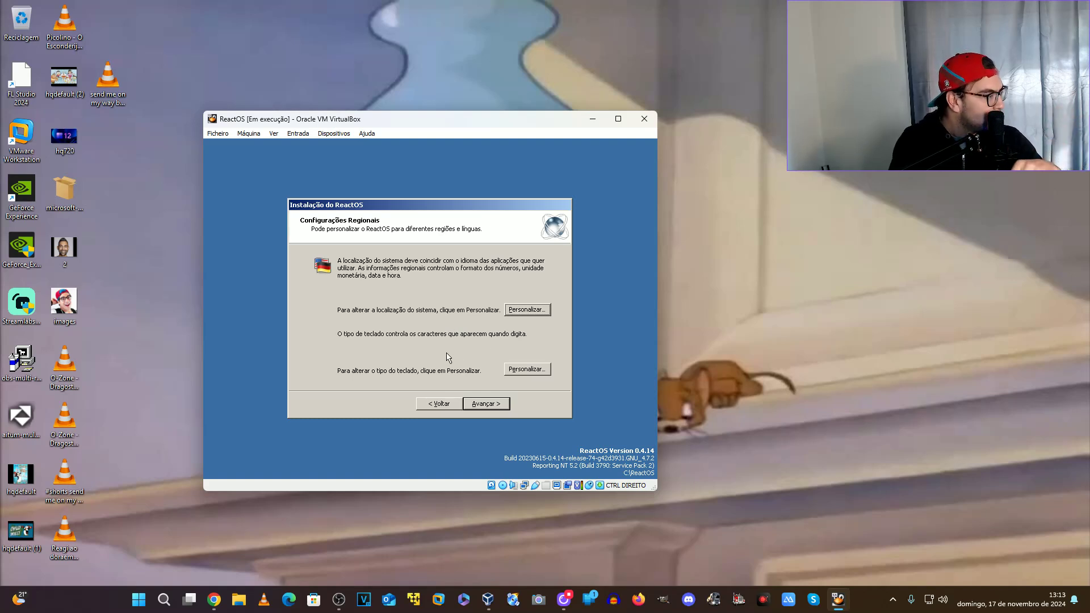
# Keep the regional settings and register the software with the name ReactOS and the organization Linux
pyautogui.click(482, 406)
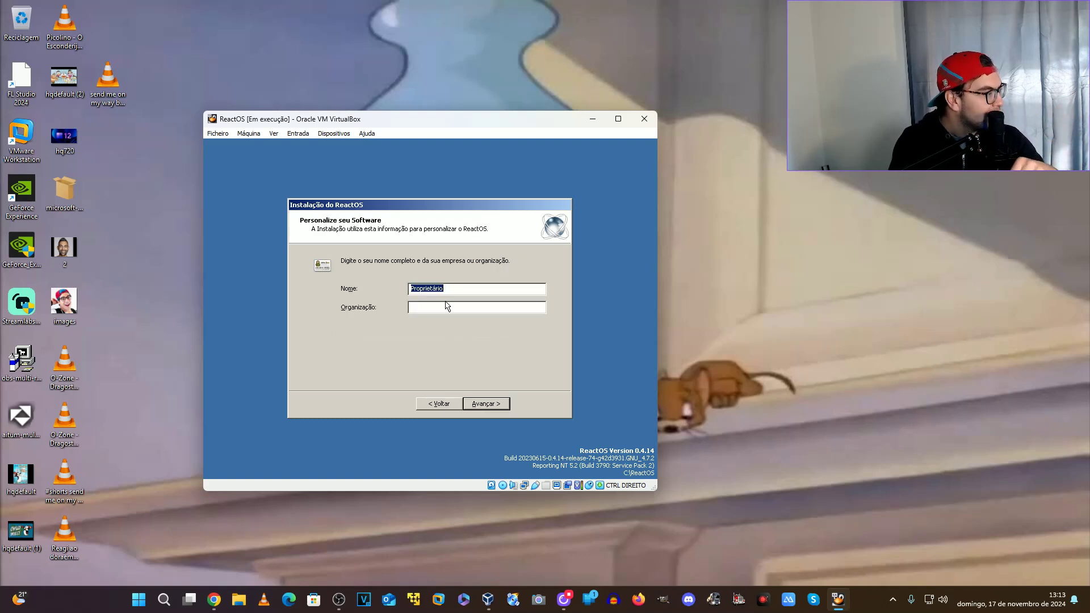
pyautogui.write('Rew')
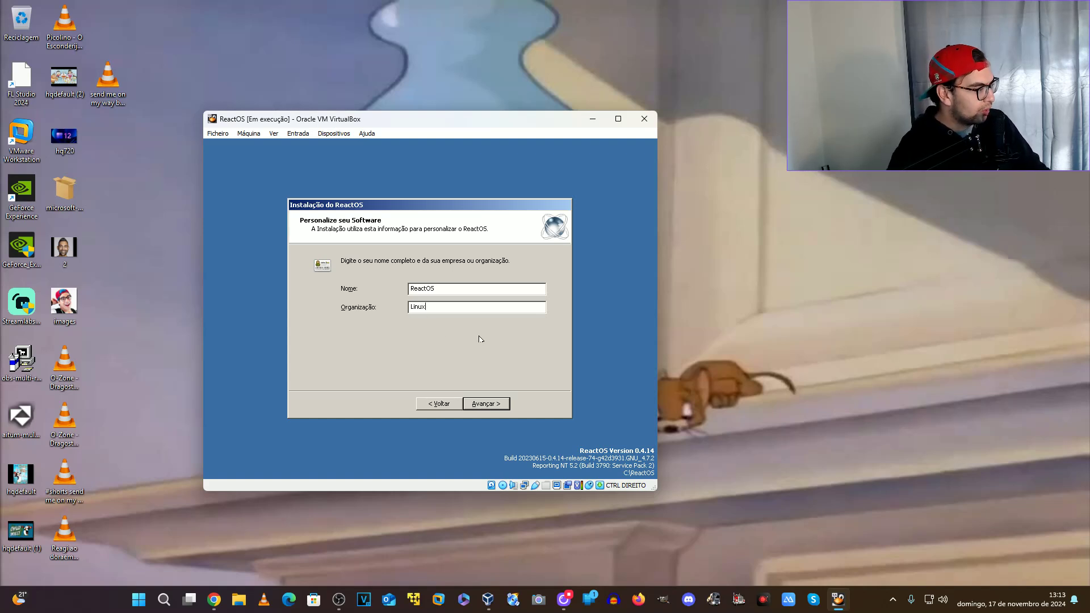
pyautogui.click(485, 399)
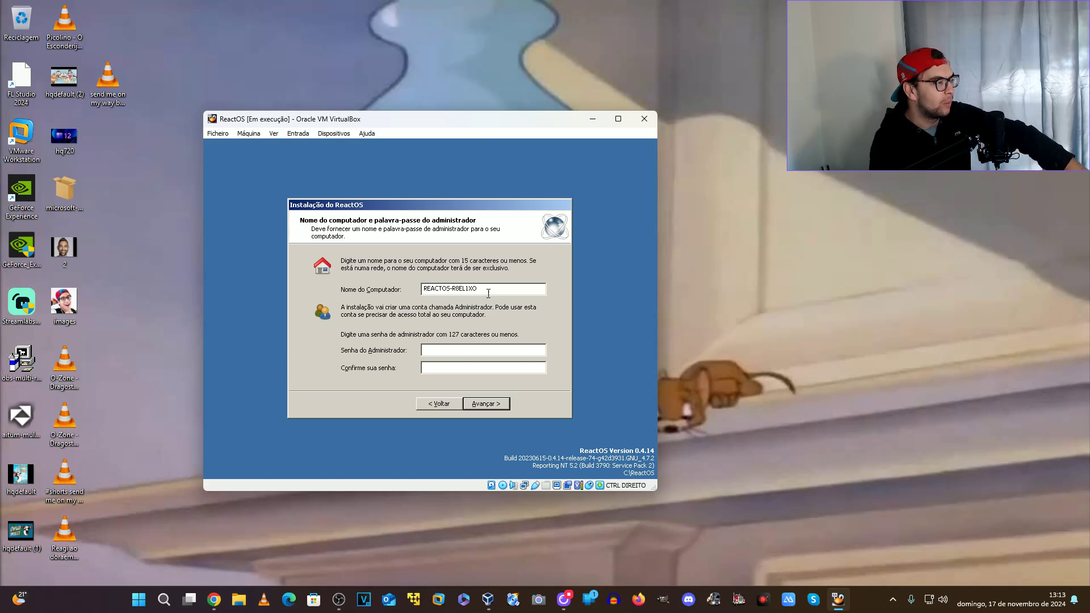
# Name the computer REACTOS-PC and enter and confirm the administrator password
pyautogui.moveTo(488, 290); pyautogui.dragTo(453, 290)
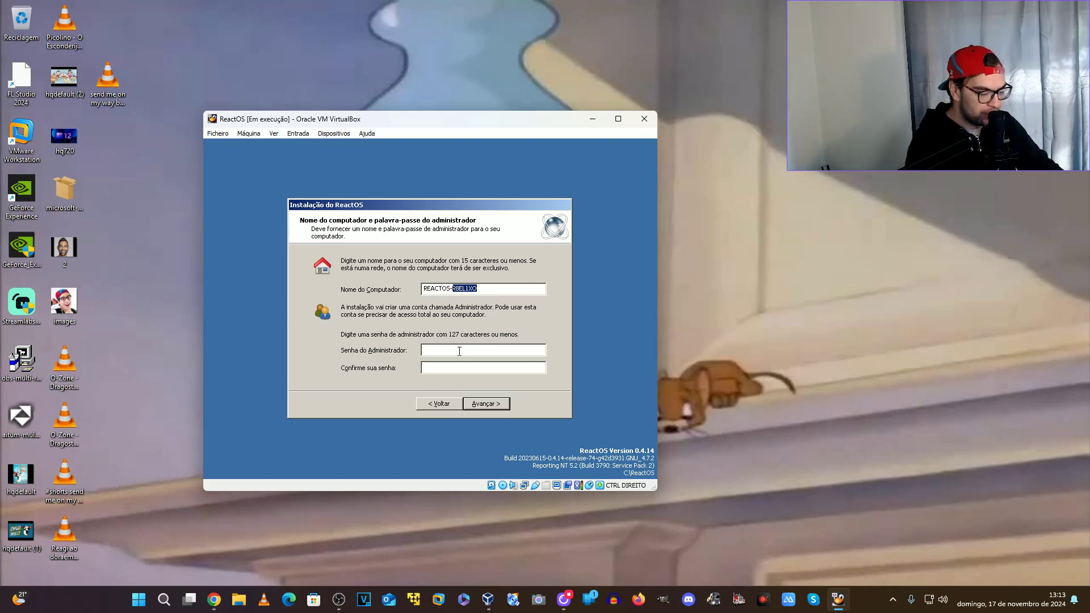
pyautogui.write('PC')
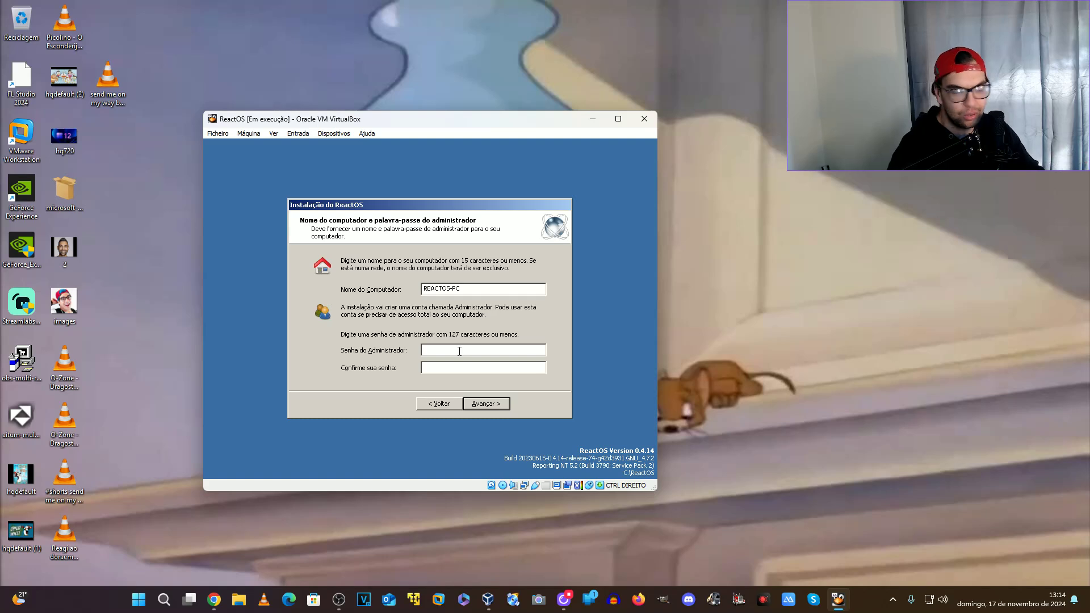
pyautogui.click(459, 351)
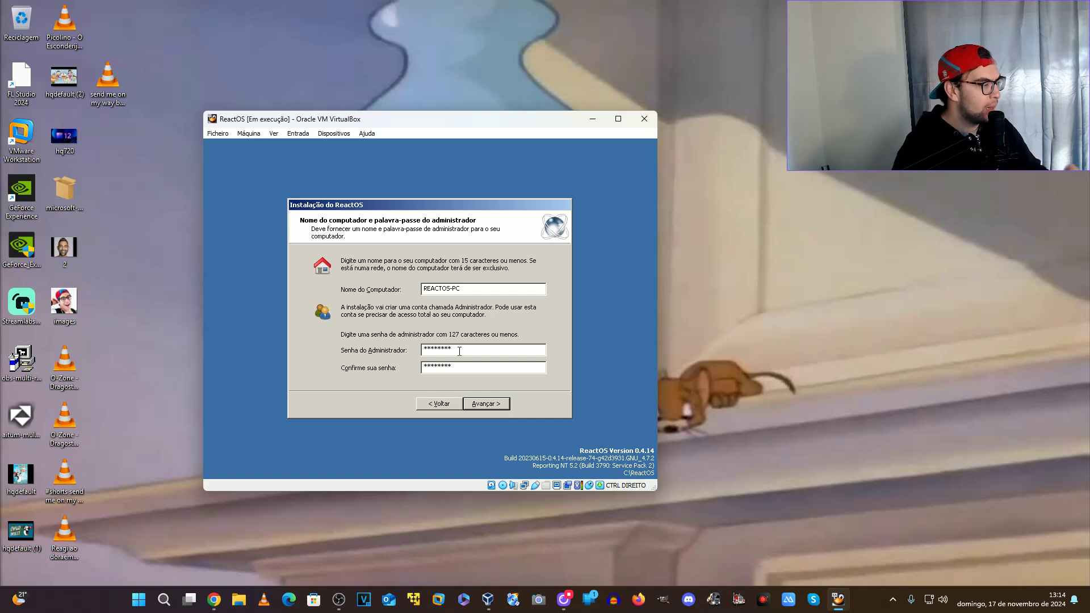
pyautogui.click(483, 404)
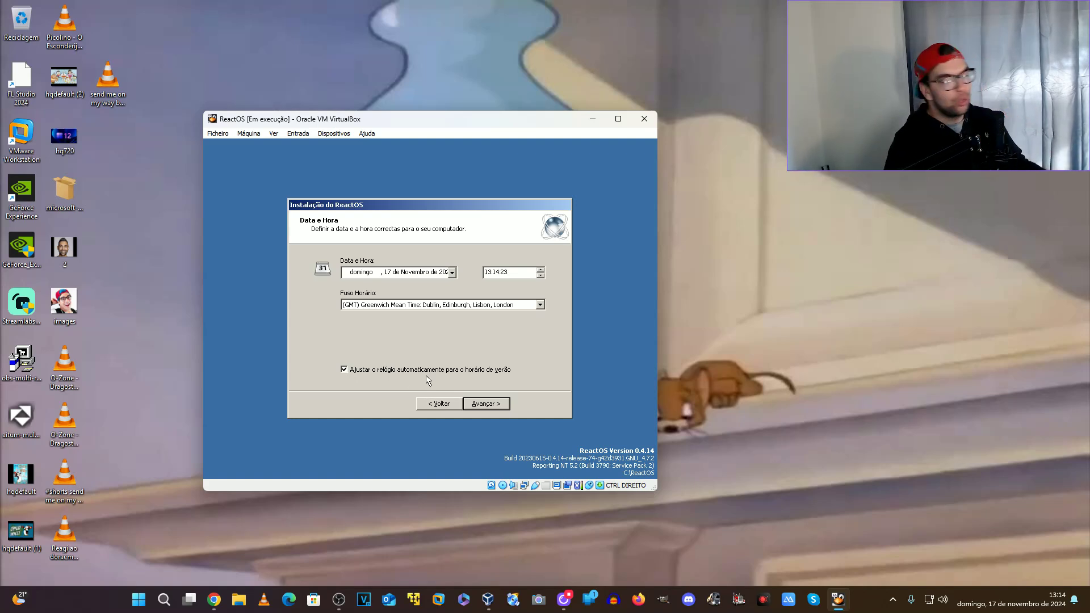
# Accept the date, time and GMT time zone settings with automatic daylight saving adjustment
pyautogui.click(484, 405)
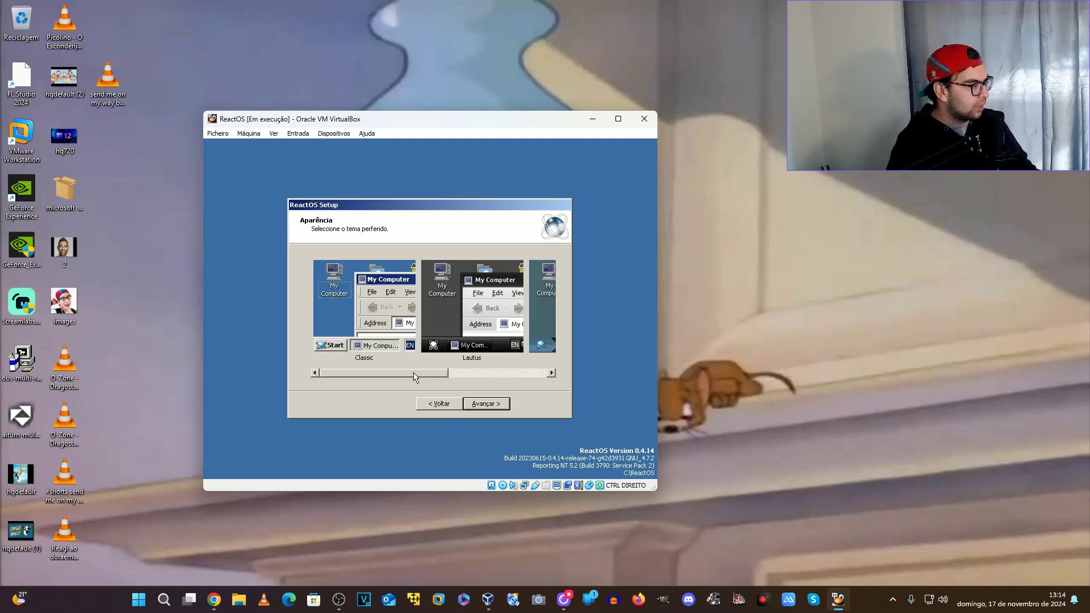
# Browse the available desktop themes and continue the setup with the Classic theme
pyautogui.moveTo(414, 375); pyautogui.dragTo(518, 367)
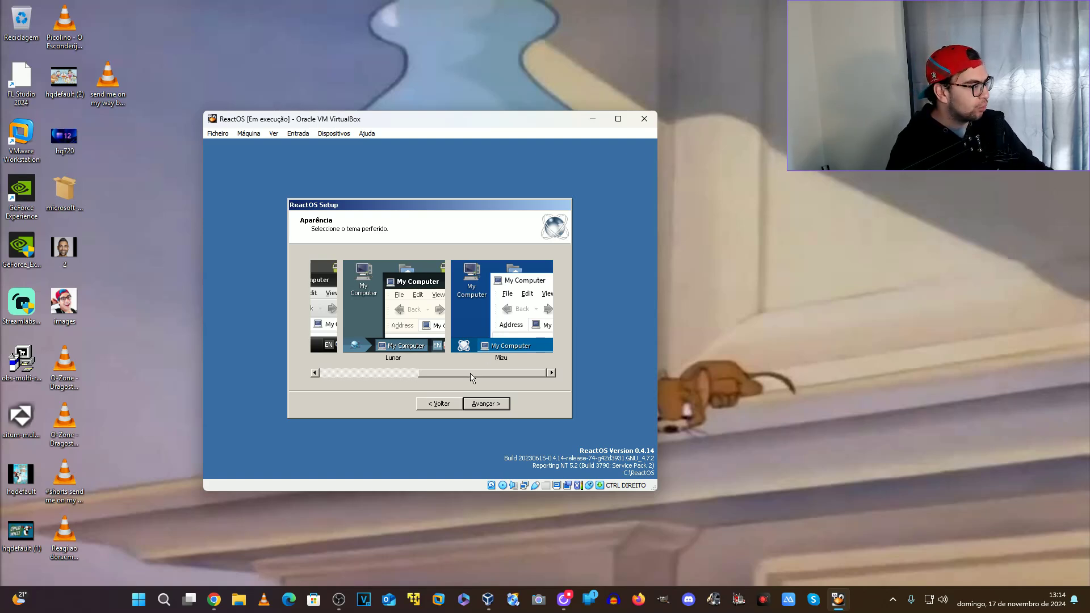
pyautogui.moveTo(470, 374); pyautogui.dragTo(339, 383)
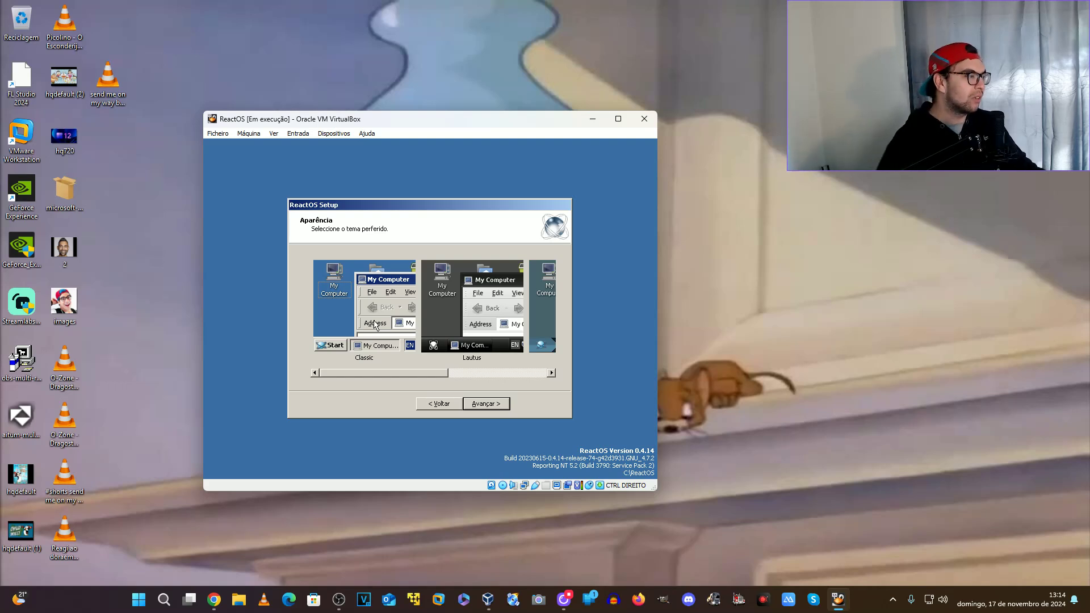
pyautogui.click(480, 405)
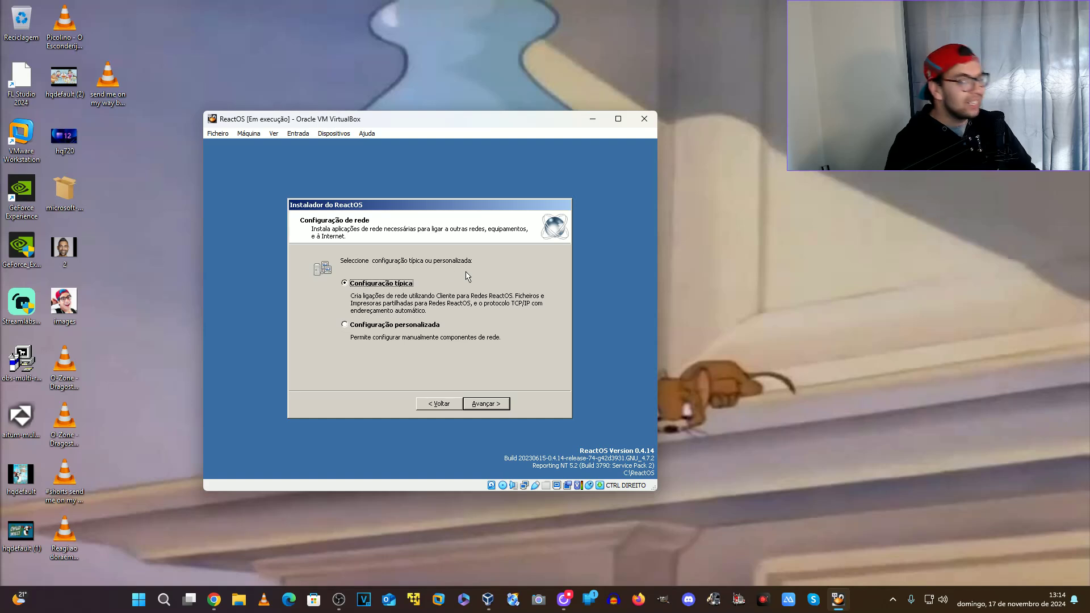
pyautogui.click(430, 331)
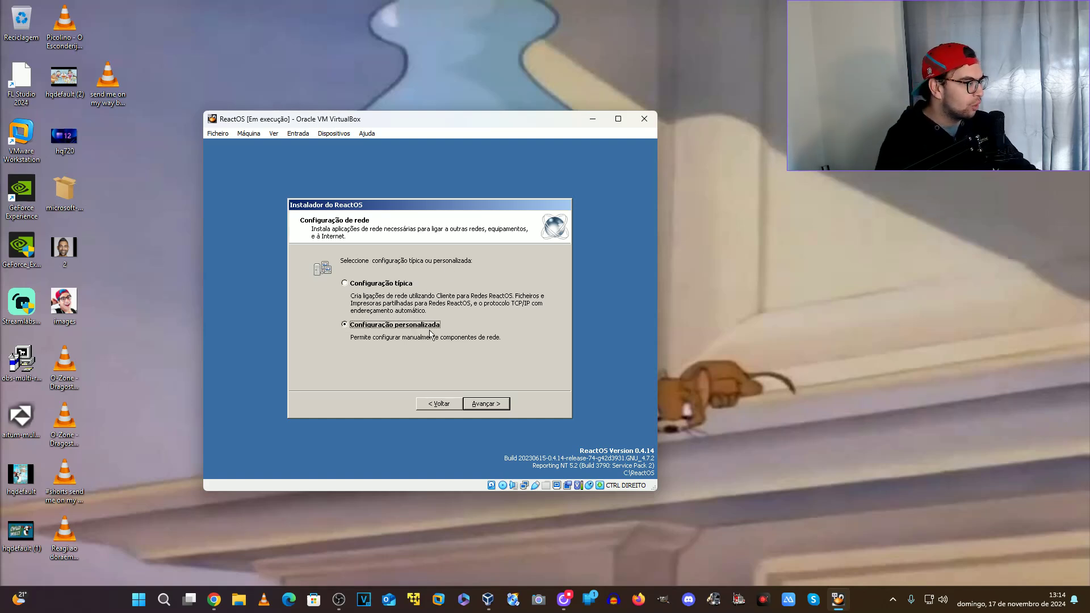
pyautogui.click(486, 404)
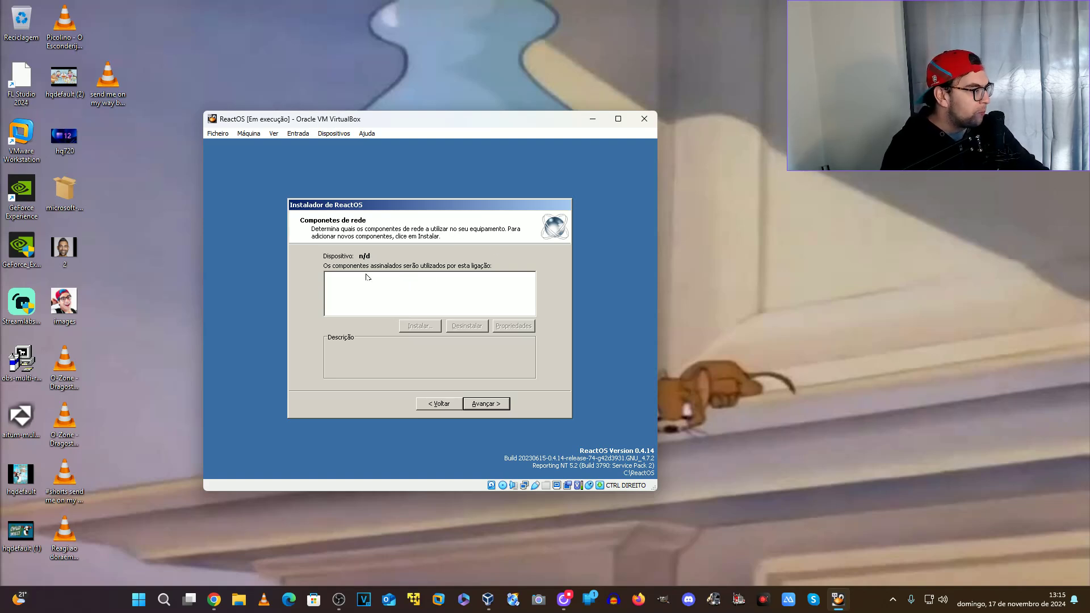
pyautogui.click(437, 403)
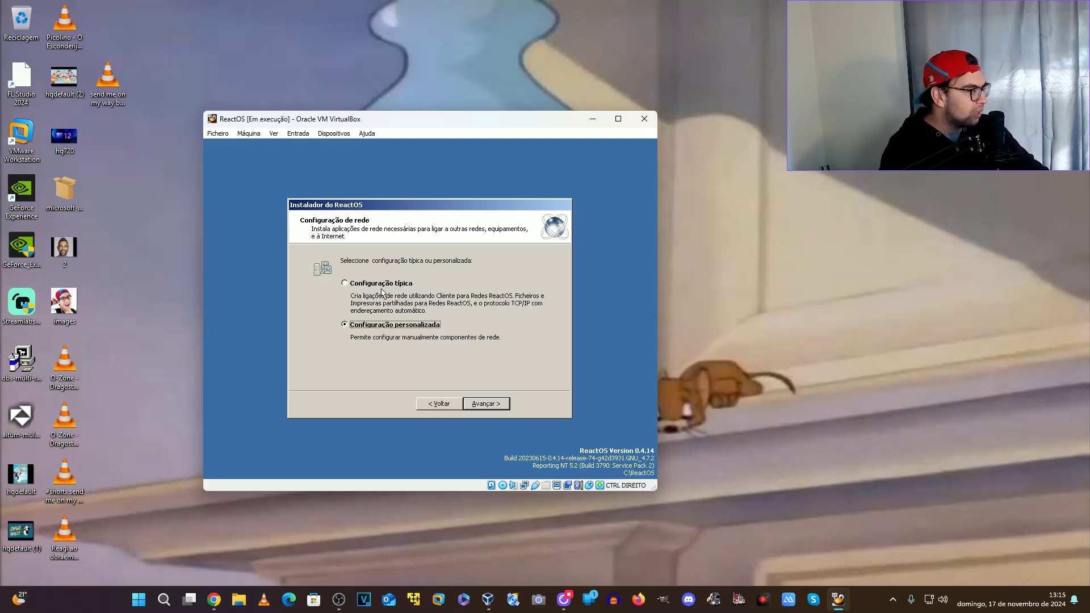
# Use the typical network configuration with the workgroup WORKGROUP, and finish the setup wizard to restart the virtual machine
pyautogui.click(382, 284)
pyautogui.click(485, 404)
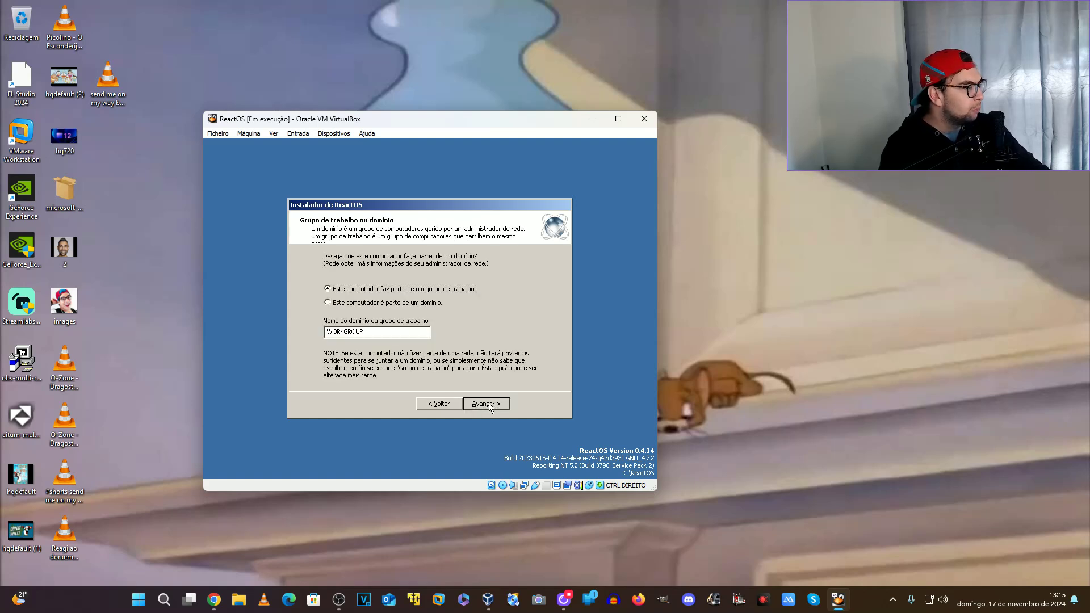
pyautogui.click(488, 404)
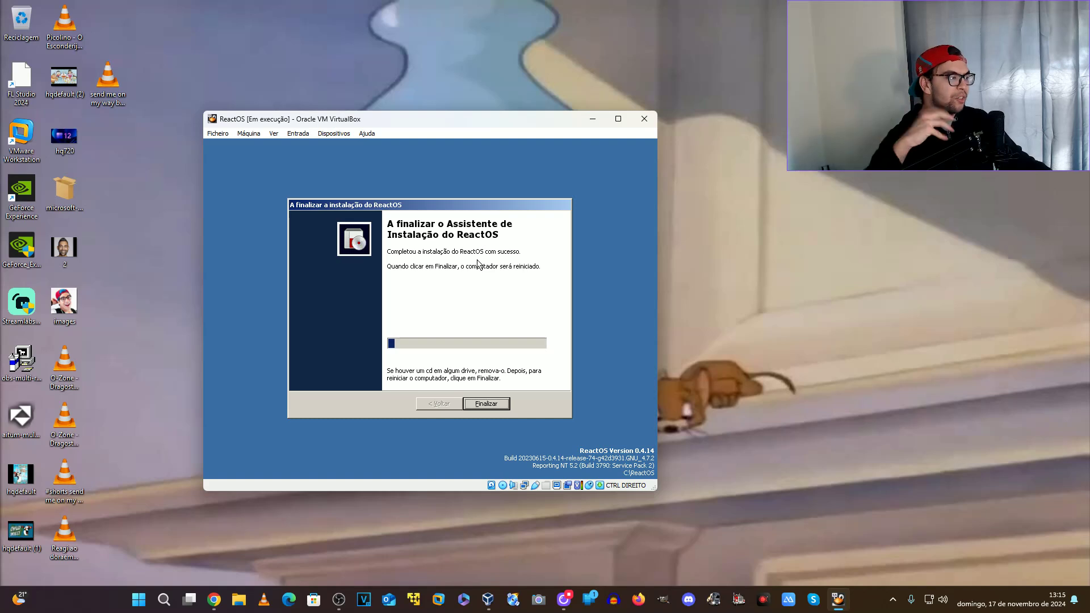
pyautogui.click(487, 403)
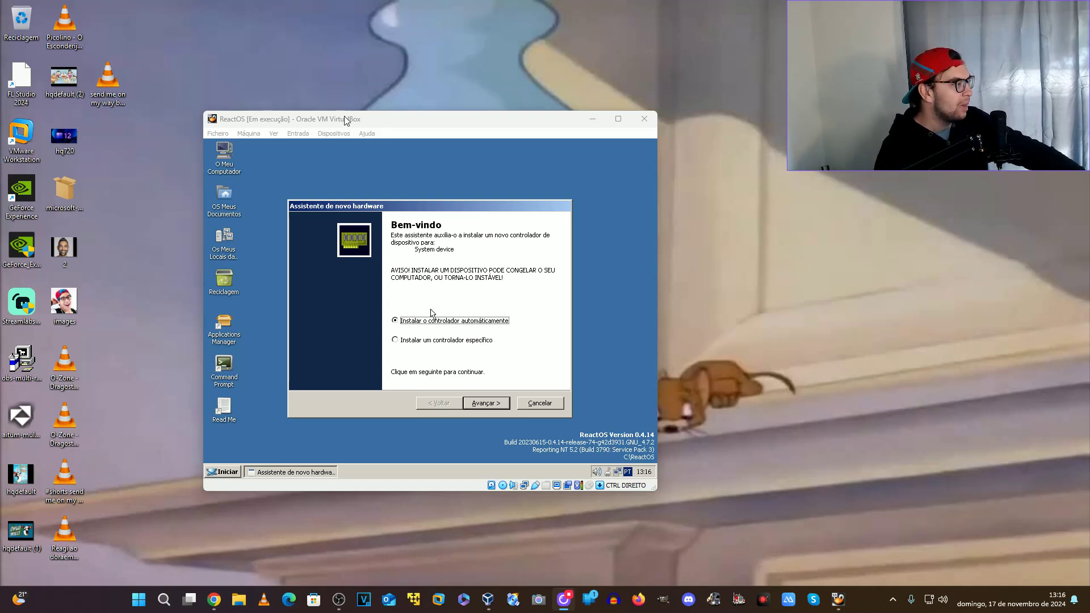
# Try to install the drivers automatically for the system device and the multimedia audio device, and close the new hardware wizard
pyautogui.moveTo(368, 122); pyautogui.dragTo(356, 131)
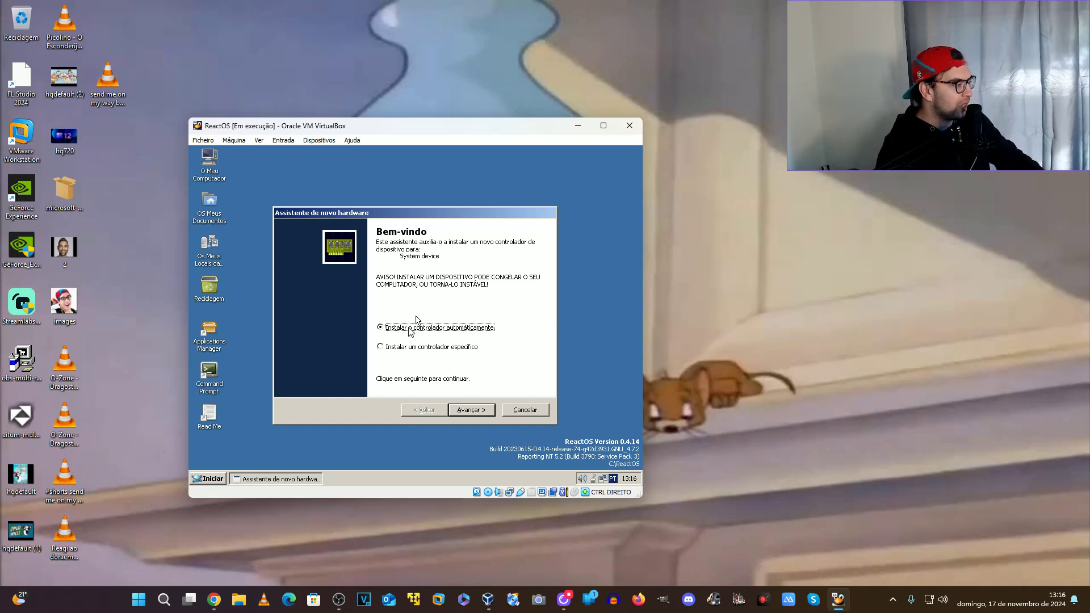
pyautogui.click(464, 415)
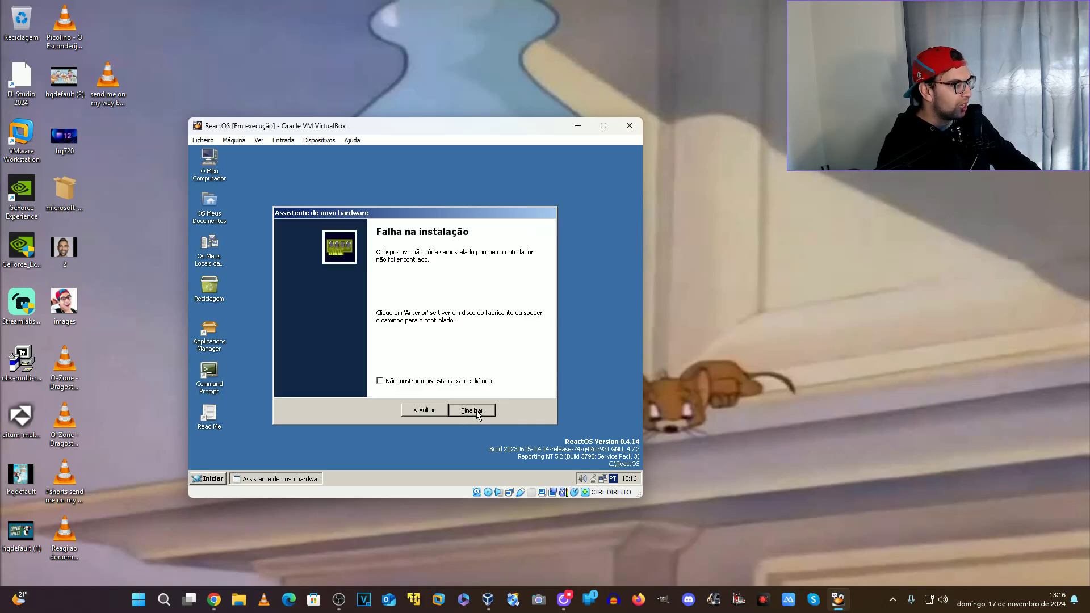
pyautogui.click(476, 411)
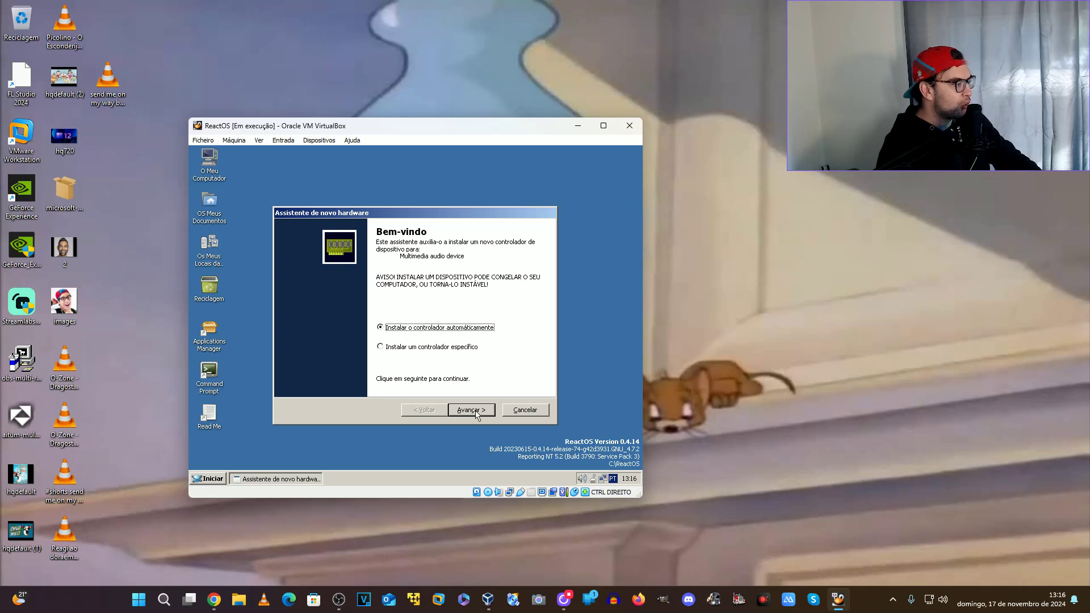
pyautogui.click(478, 413)
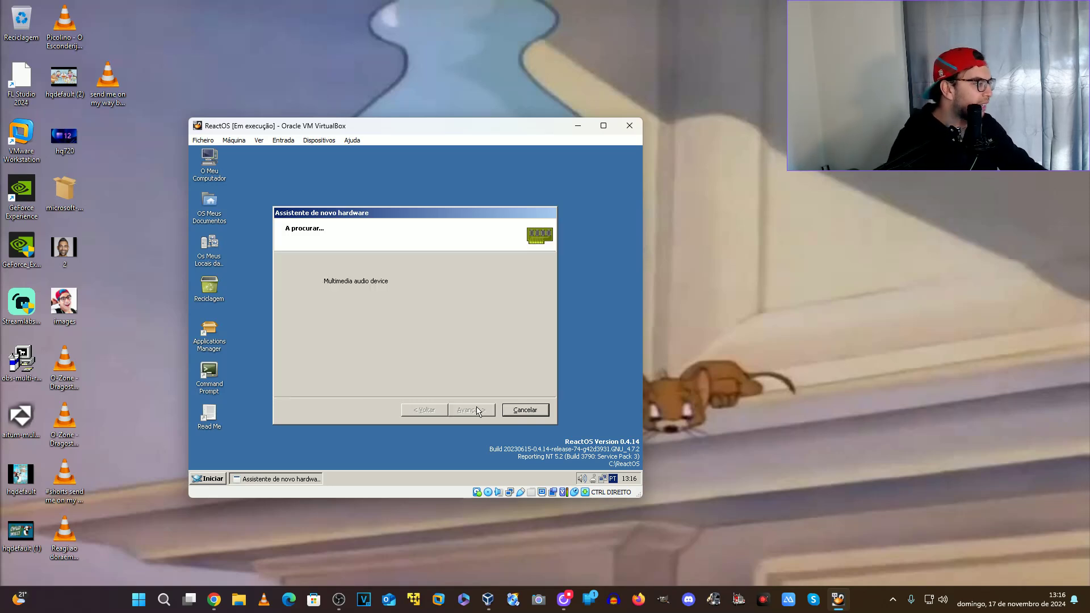
pyautogui.click(478, 411)
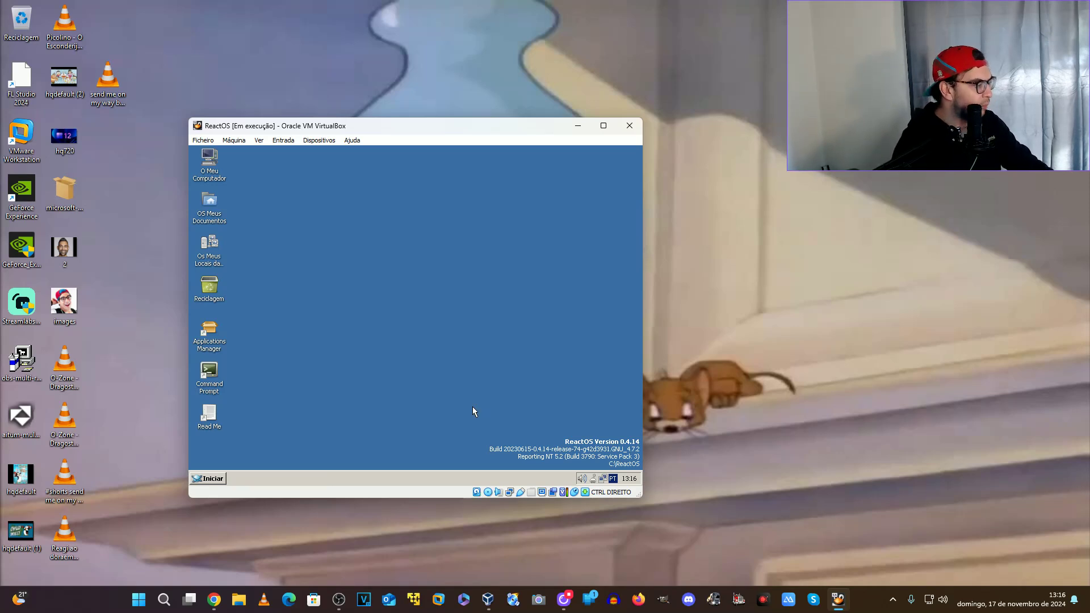
# Check the volume control, dismiss its message, and open the Device Manager from the computer's management tools
pyautogui.click(583, 480)
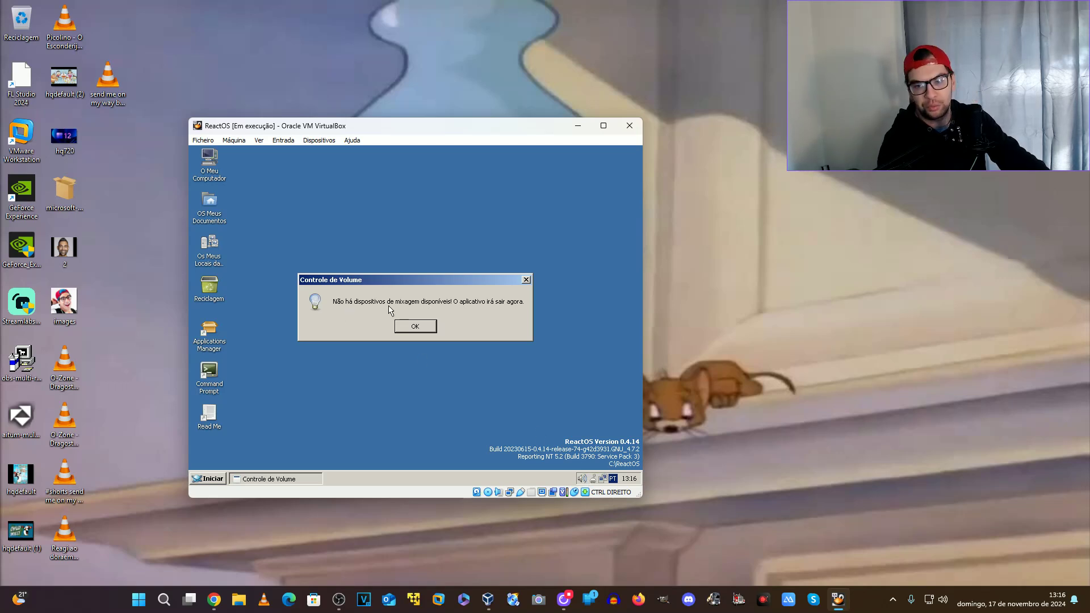
pyautogui.click(416, 328)
pyautogui.rightClick(211, 177)
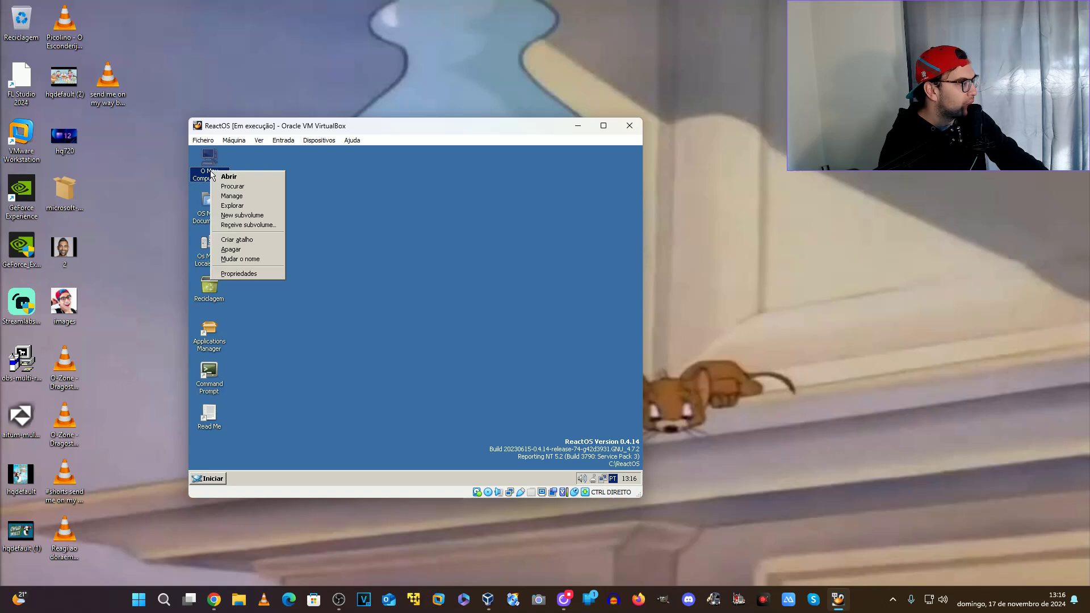
pyautogui.click(244, 202)
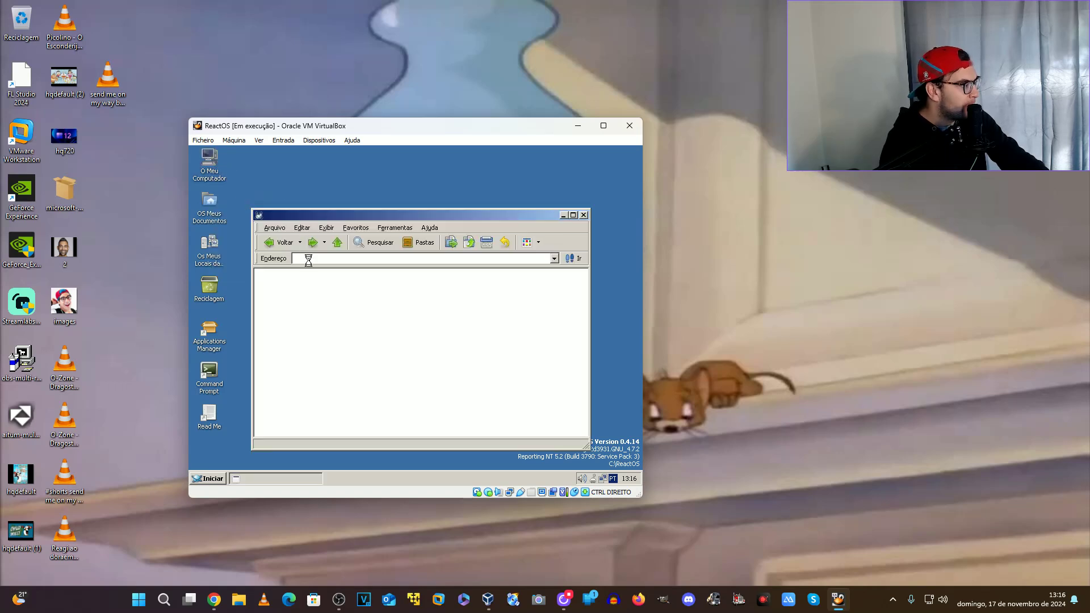
pyautogui.doubleClick(272, 290)
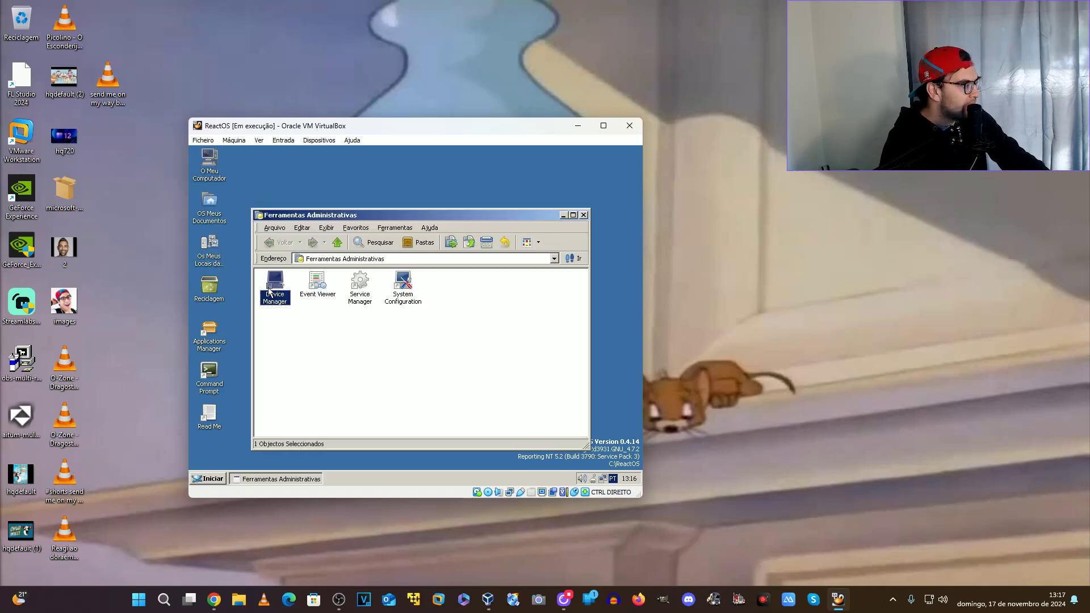